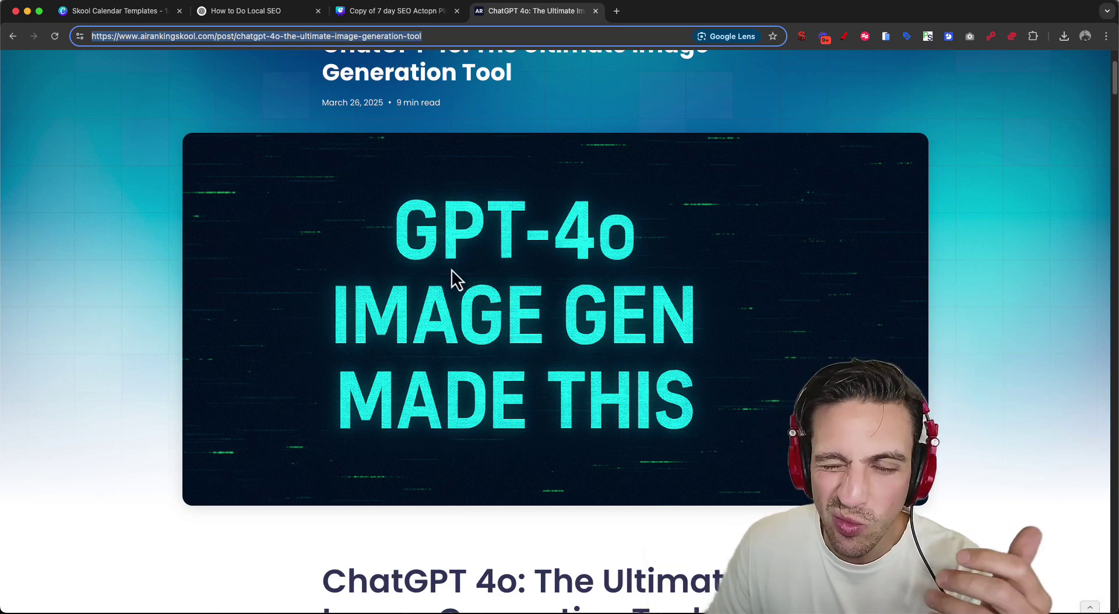
# - Read through the ChatGPT 4o image generation blog post, examining its sections and sample images
pyautogui.scroll(-10, 723, 268)
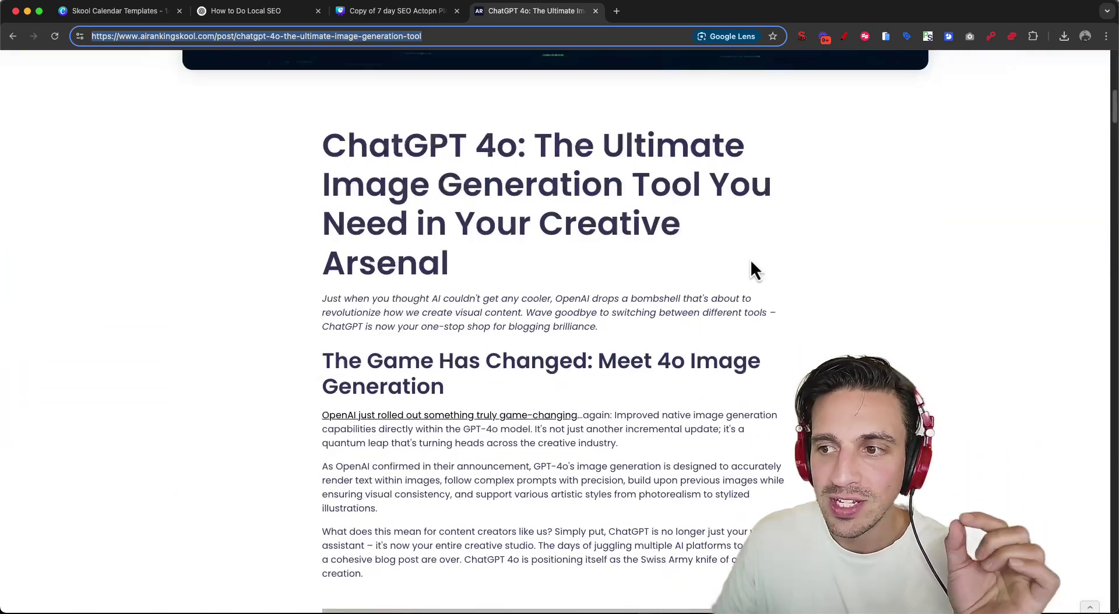
pyautogui.scroll(-8, 723, 239)
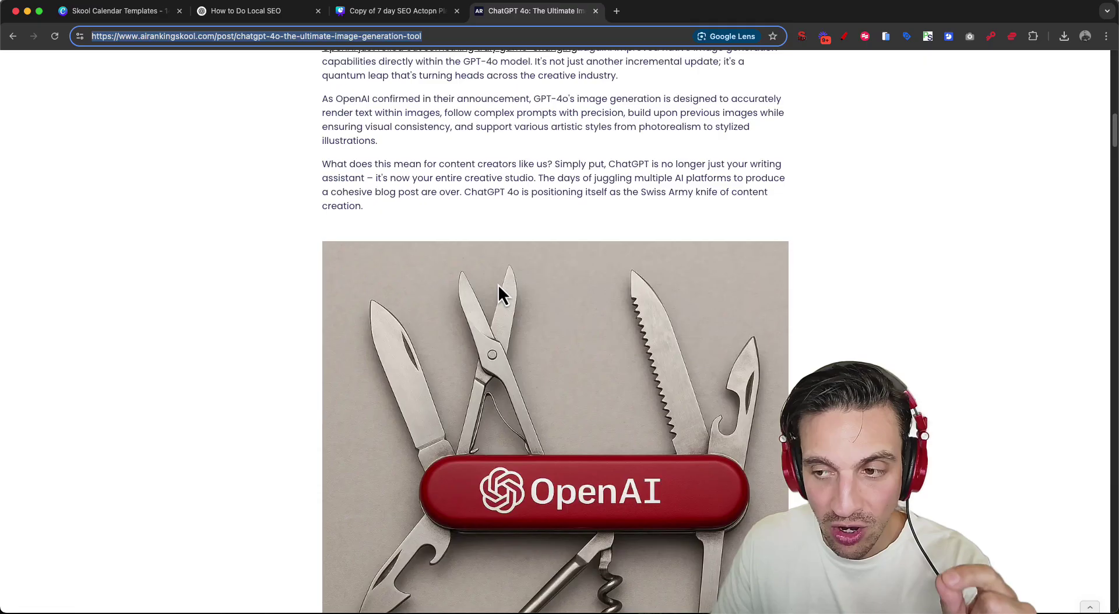
pyautogui.scroll(-4, 498, 284)
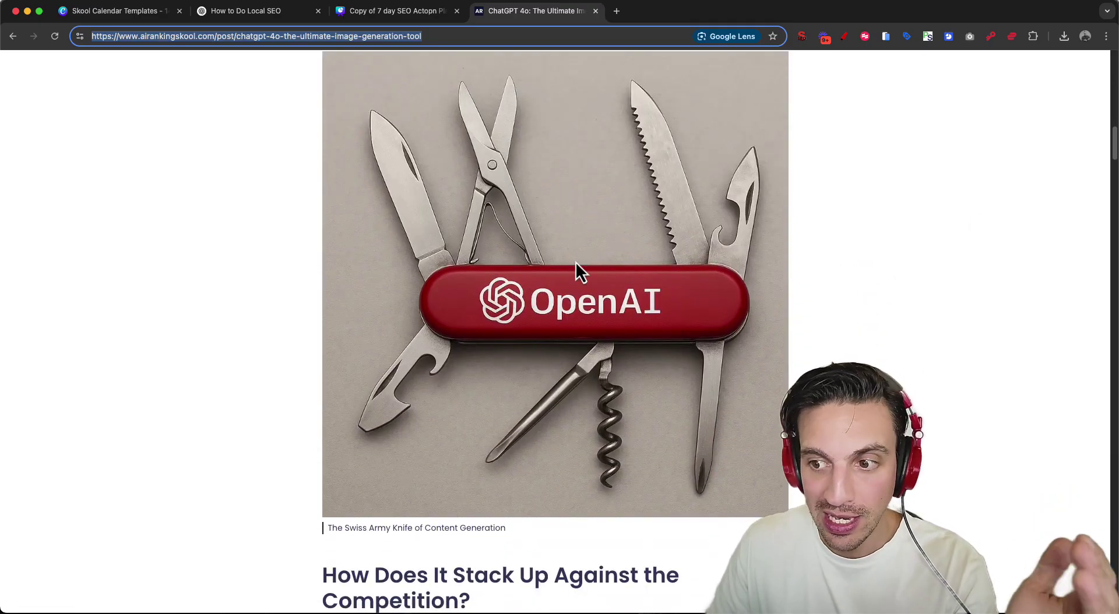
pyautogui.scroll(-1, 594, 286)
pyautogui.scroll(-15, 619, 291)
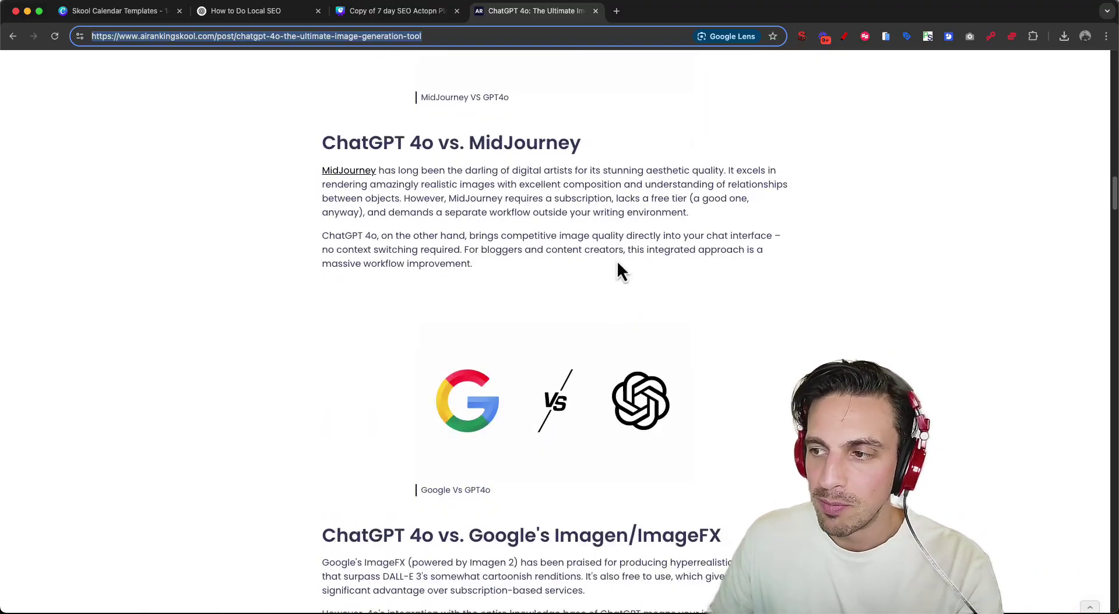
pyautogui.scroll(-15, 618, 269)
pyautogui.scroll(-15, 617, 262)
pyautogui.scroll(-15, 618, 273)
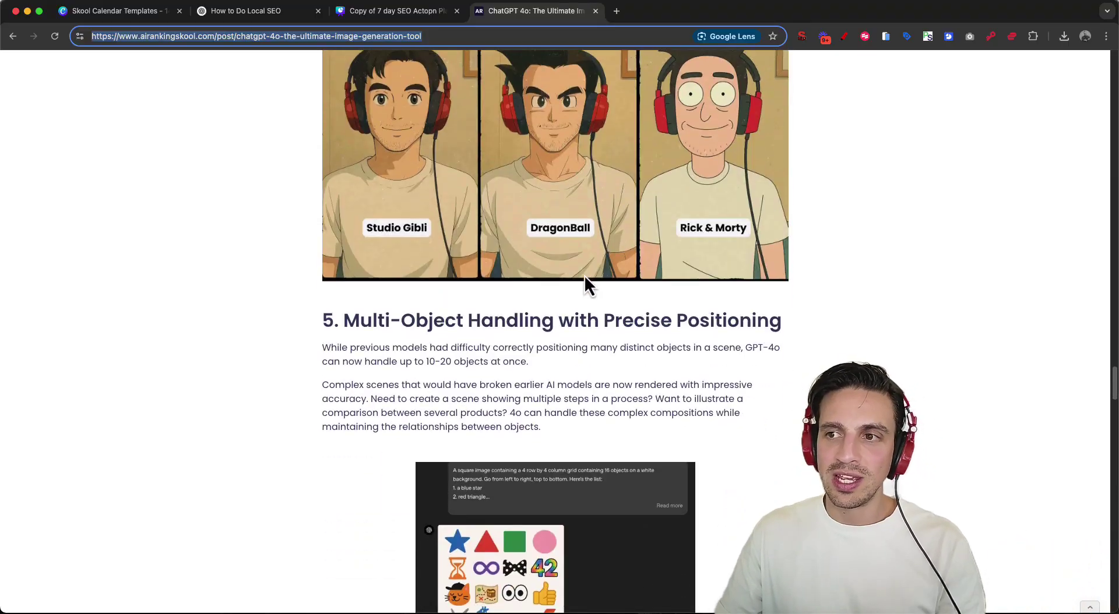
pyautogui.scroll(-3, 586, 275)
pyautogui.scroll(-1, 589, 274)
pyautogui.scroll(-4, 589, 274)
pyautogui.scroll(-14, 592, 274)
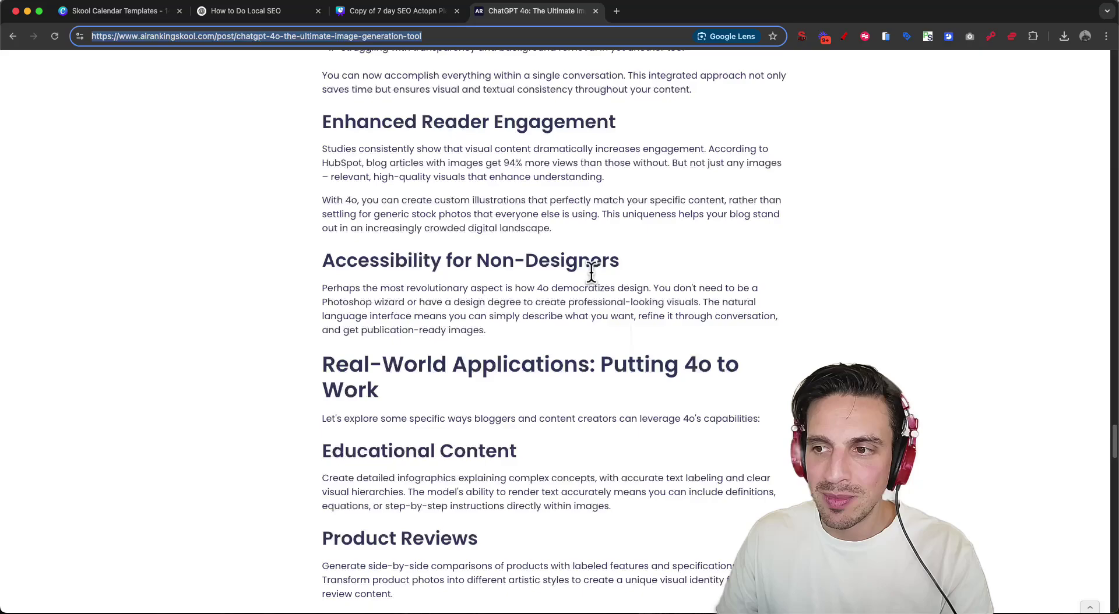
pyautogui.scroll(-10, 592, 284)
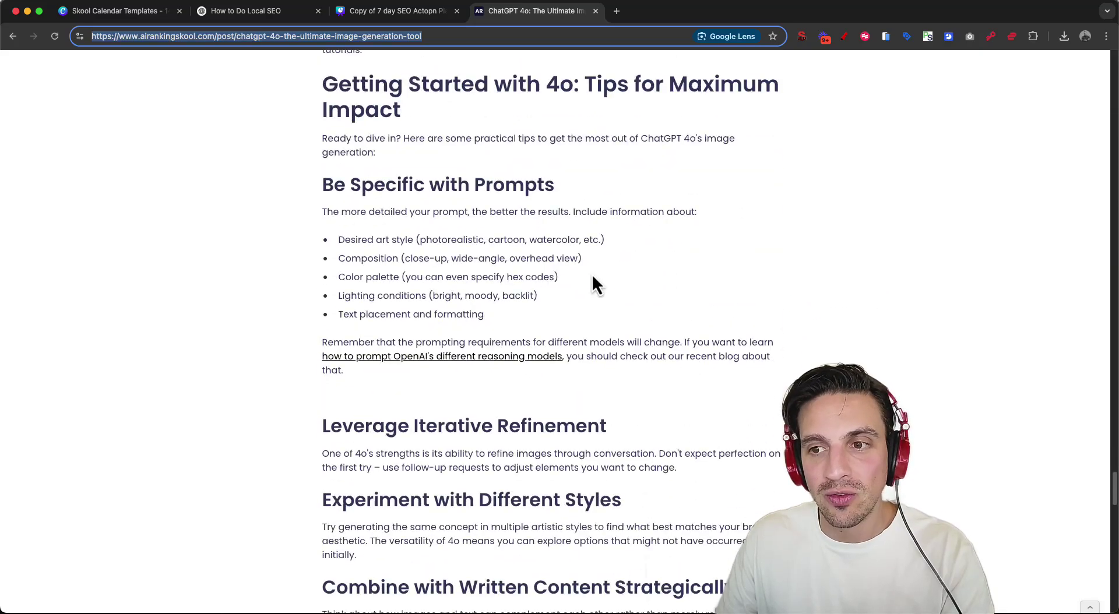
pyautogui.scroll(-2, 592, 273)
pyautogui.scroll(20, 593, 274)
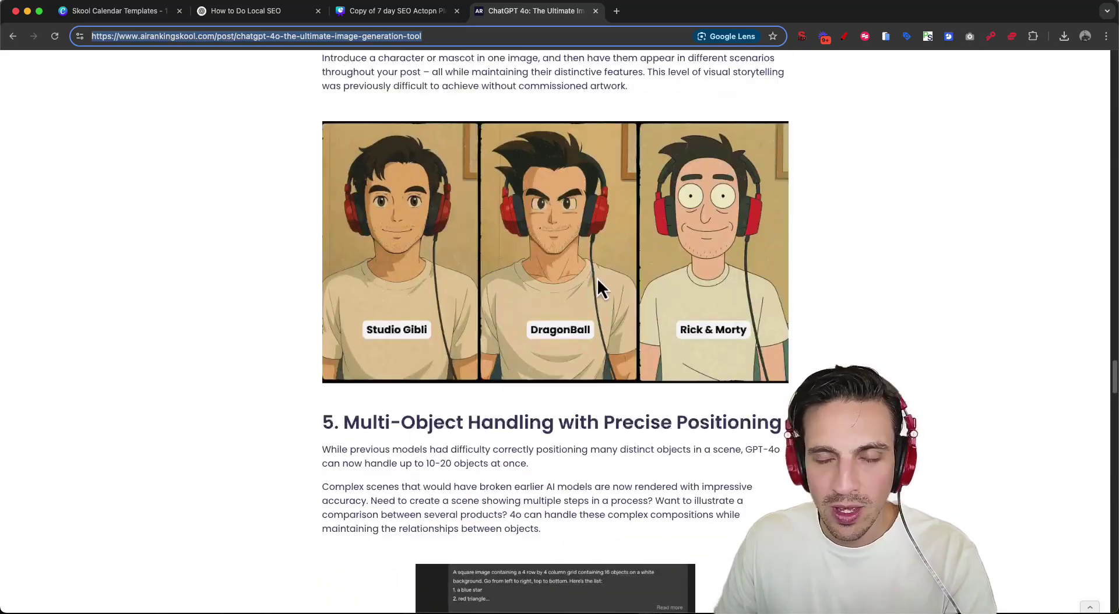
pyautogui.scroll(20, 586, 277)
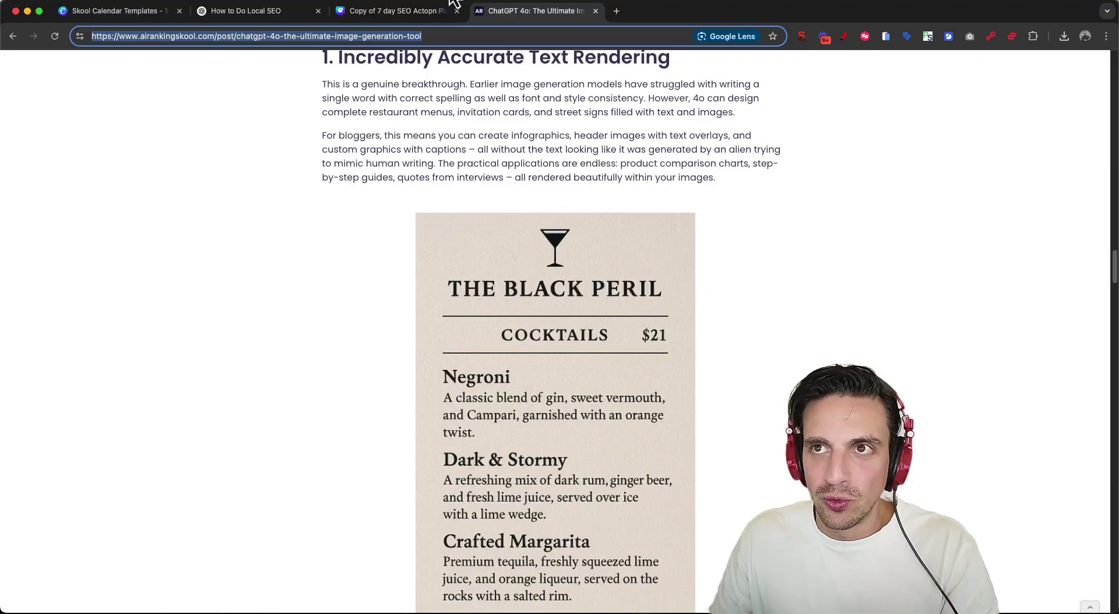
# - Switch to the ChatGPT conversation and select the GPT-4o model
pyautogui.click(239, 11)
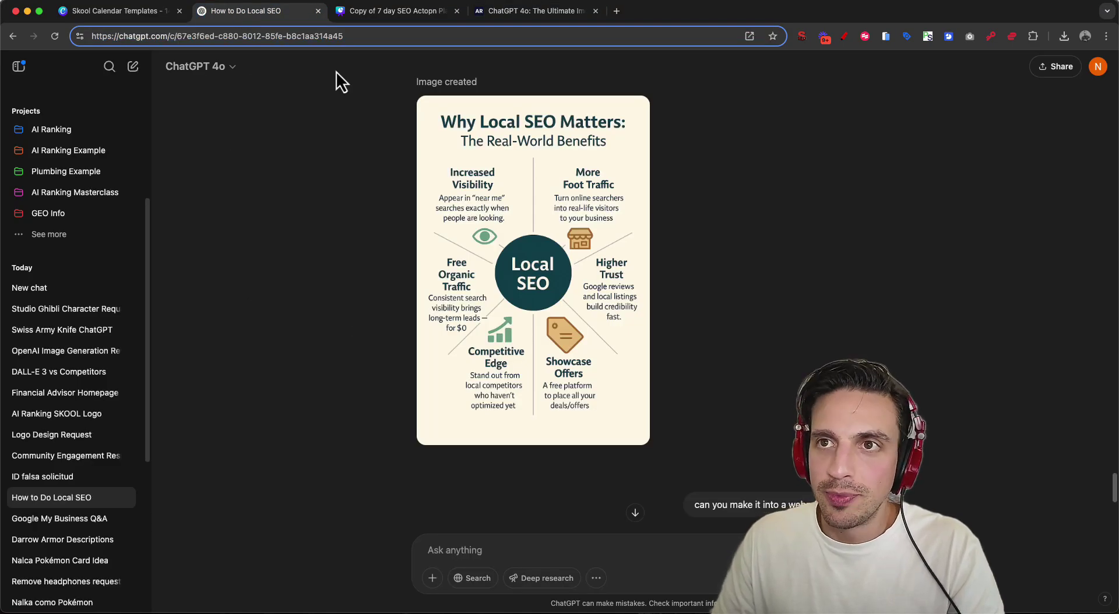
pyautogui.click(225, 67)
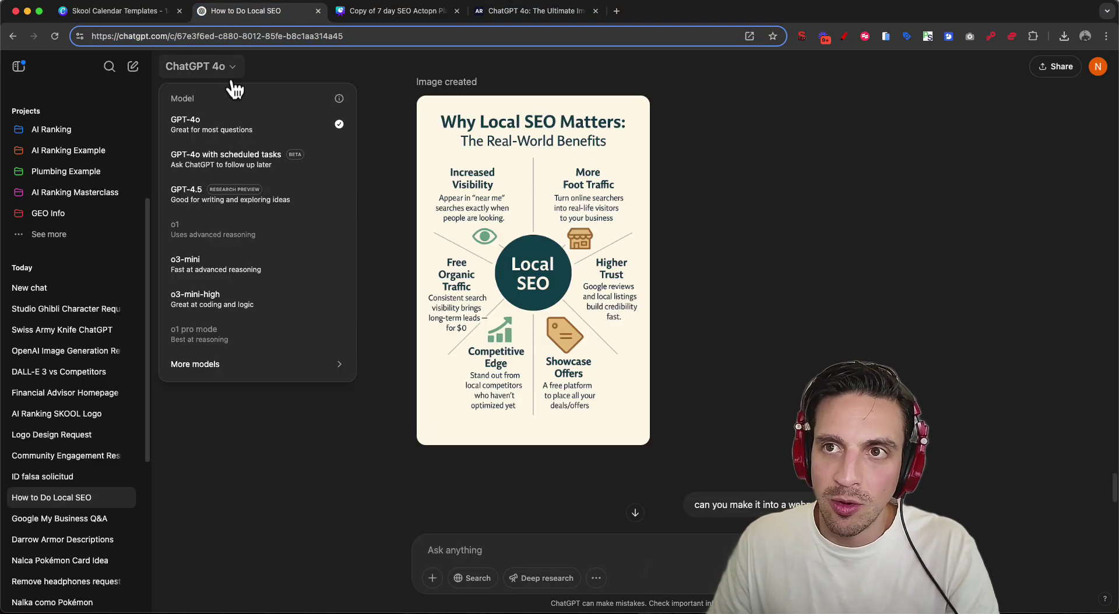
pyautogui.click(264, 142)
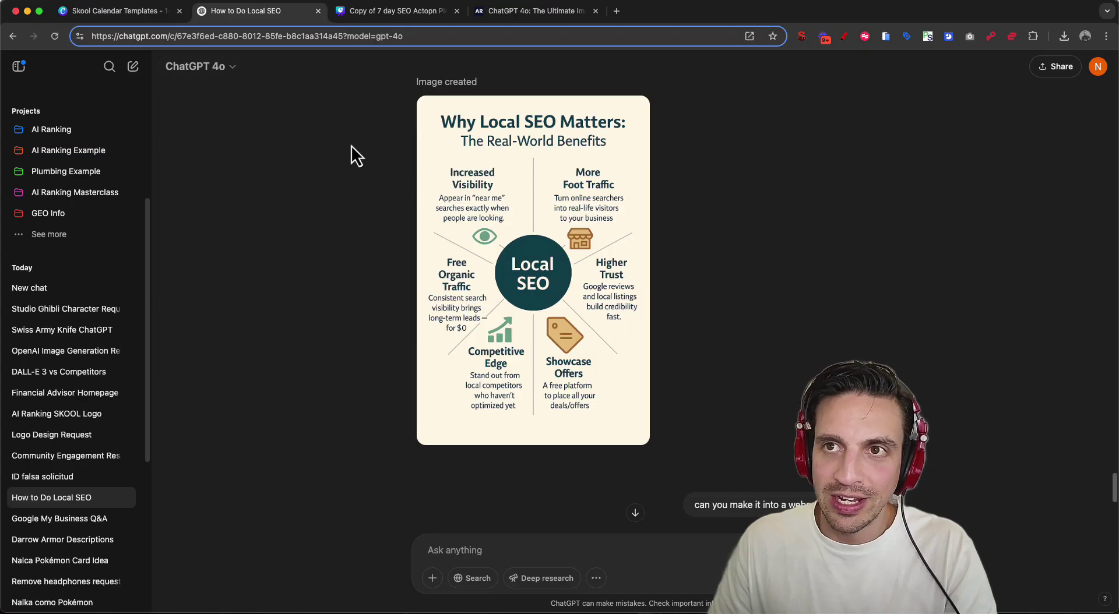
# - In a new chat, request a modern but minimalistic logo for the online community 'AI Ranking' with bottom callout 'Learn To Rank #1 with AI & Automations'
pyautogui.click(133, 67)
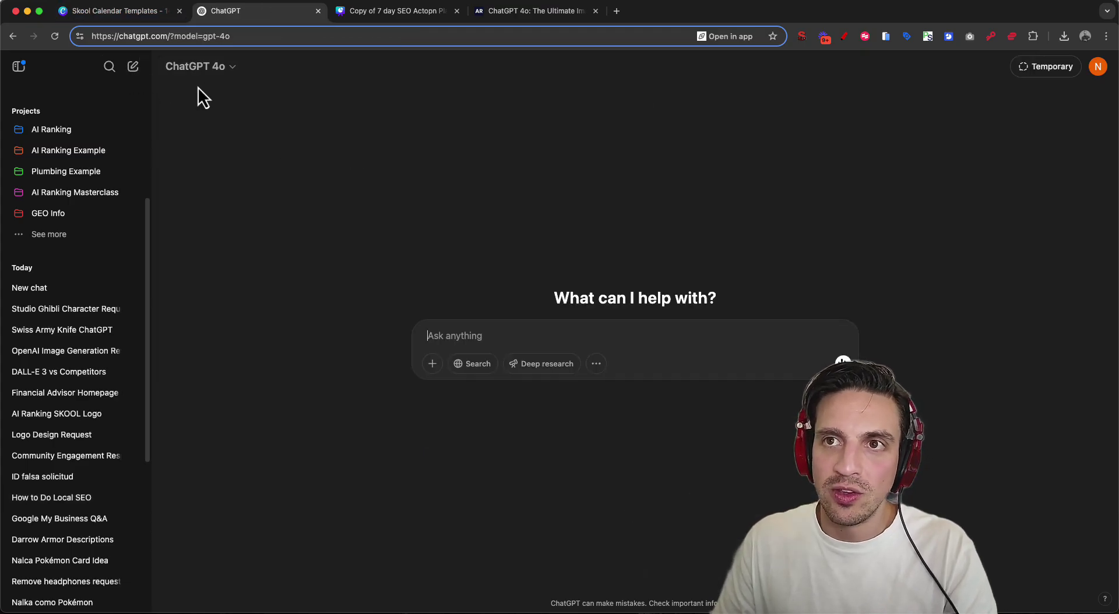
pyautogui.click(239, 71)
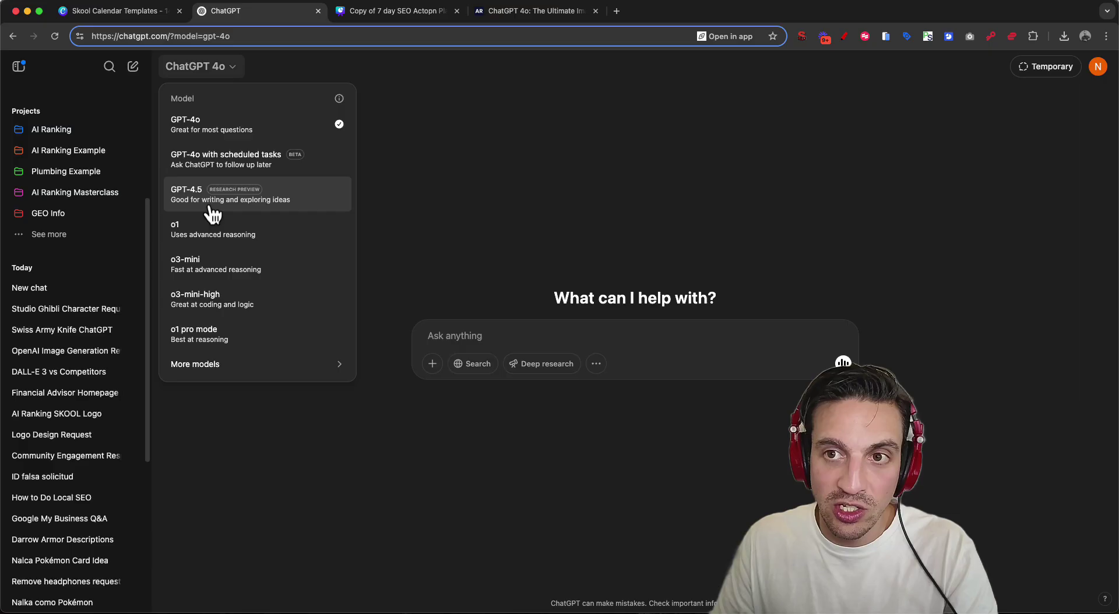
pyautogui.click(495, 199)
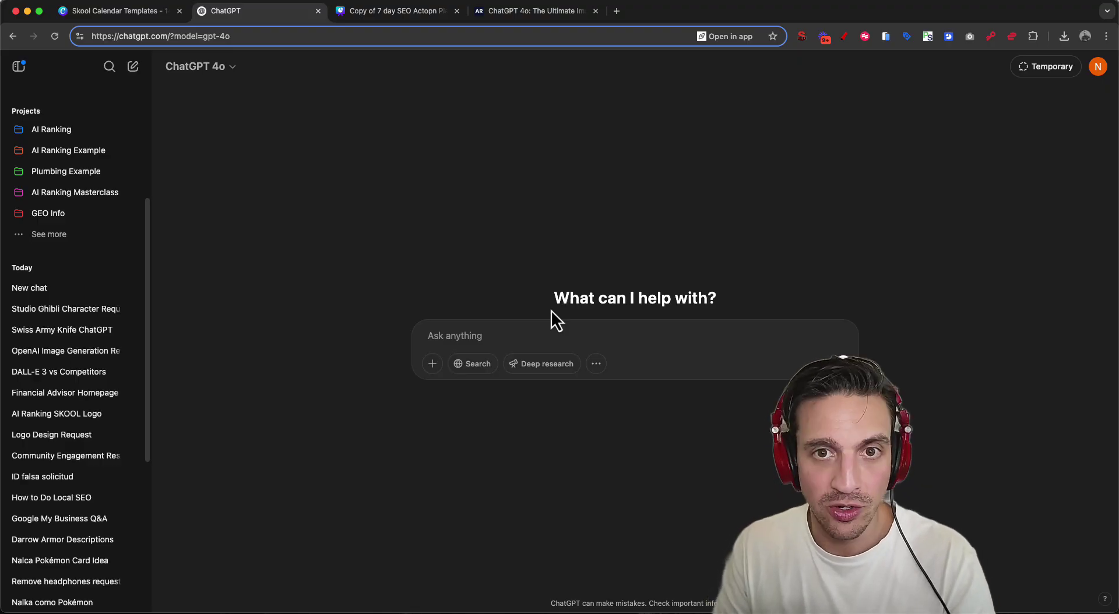
pyautogui.write("Create a logo for a online community called 'AI Ranking' with the call out at the bottom 'Learn To Rank #1 with AI & Automations'. make it modern but minimalistic")
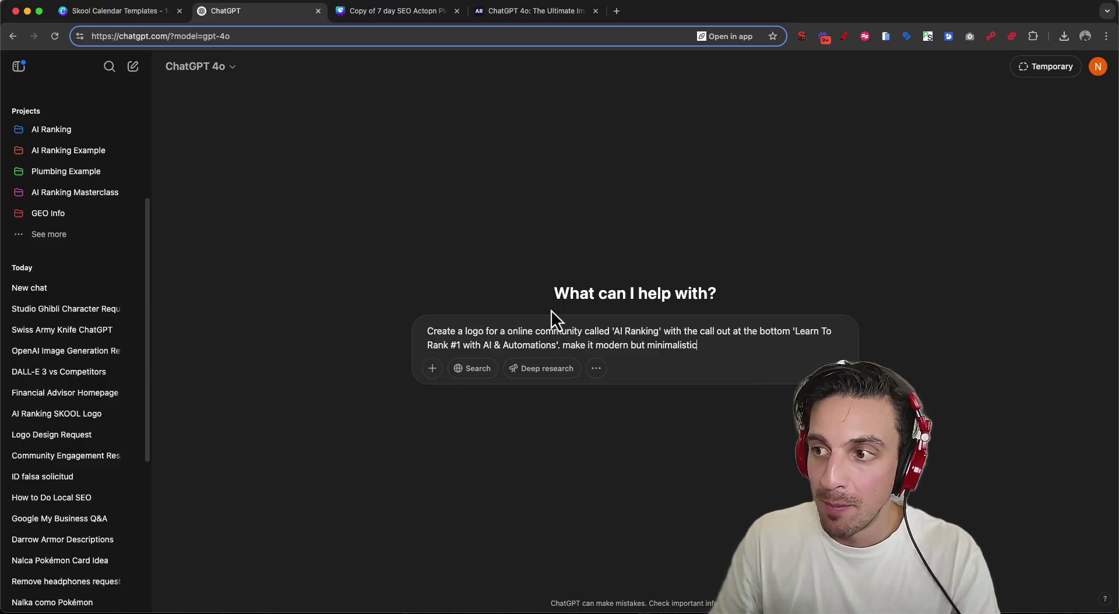
pyautogui.press('Return')
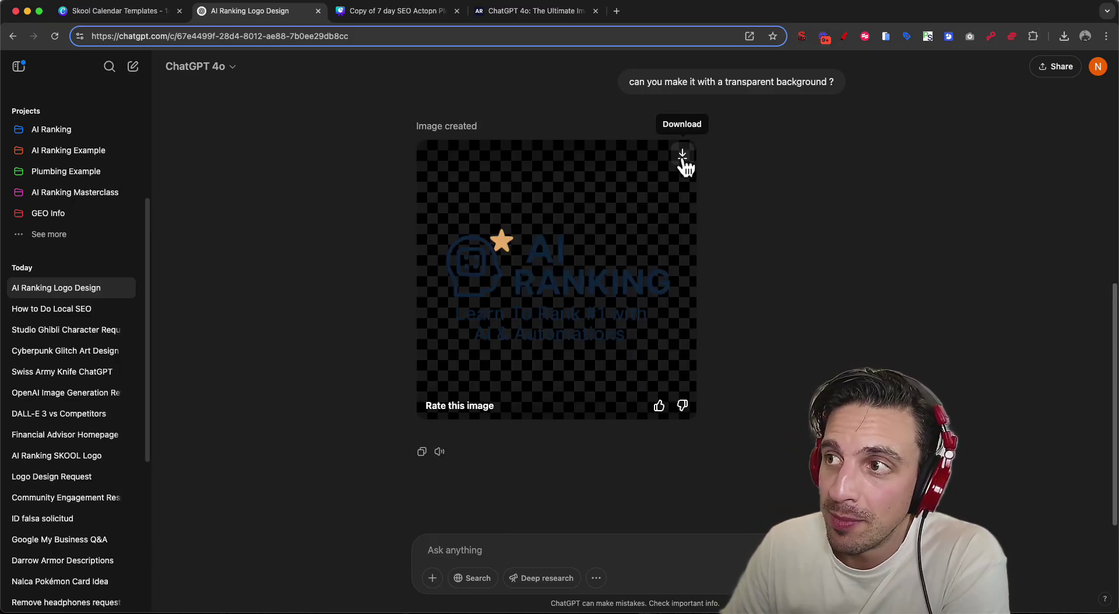
# - Download the transparent-background version of the AI Ranking logo and check the image
pyautogui.click(683, 156)
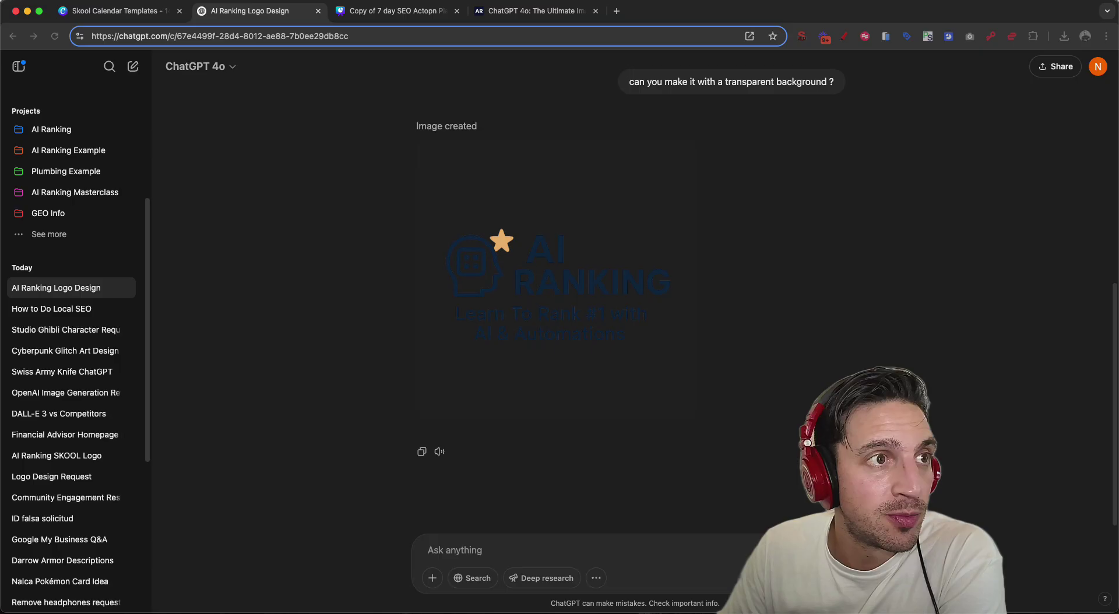
pyautogui.moveTo(574, 93); pyautogui.dragTo(533, 51)
pyautogui.click(945, 287)
pyautogui.scroll(5, 933, 290)
pyautogui.scroll(-5, 893, 239)
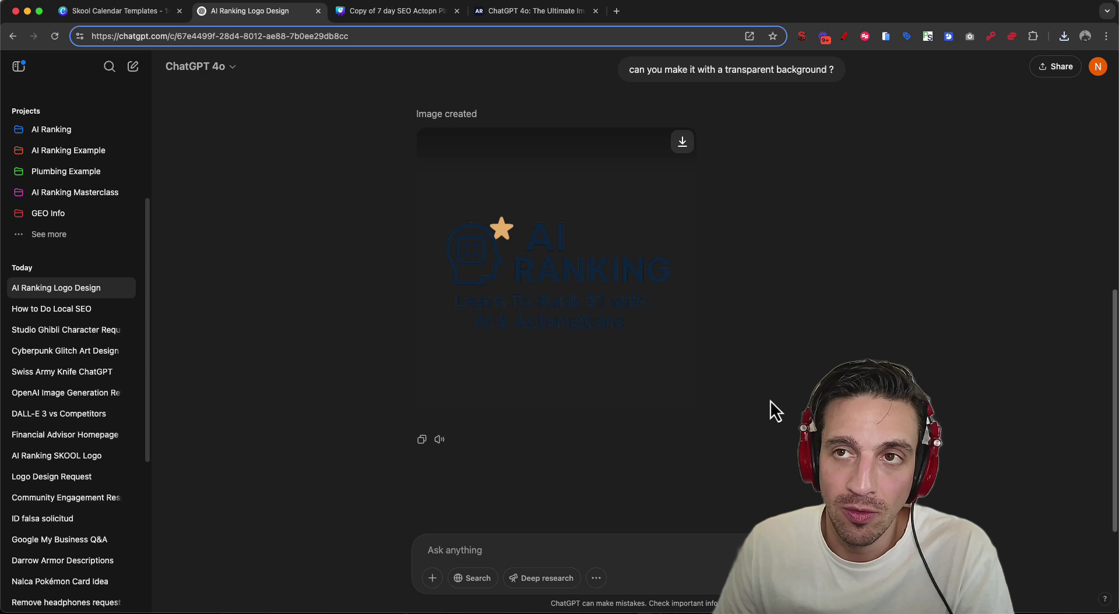
# - Start a new chat, attach the dog photo and submit "Please turn my dog into a Studio Ghibli art character."
pyautogui.click(133, 67)
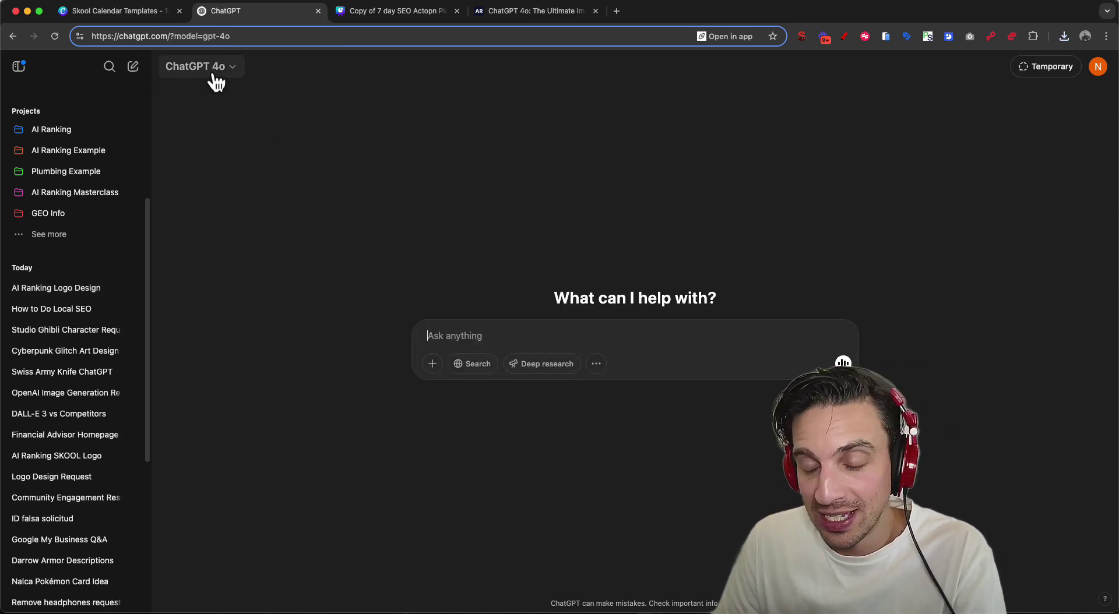
pyautogui.press('space')
pyautogui.press('space')
pyautogui.click(611, 362)
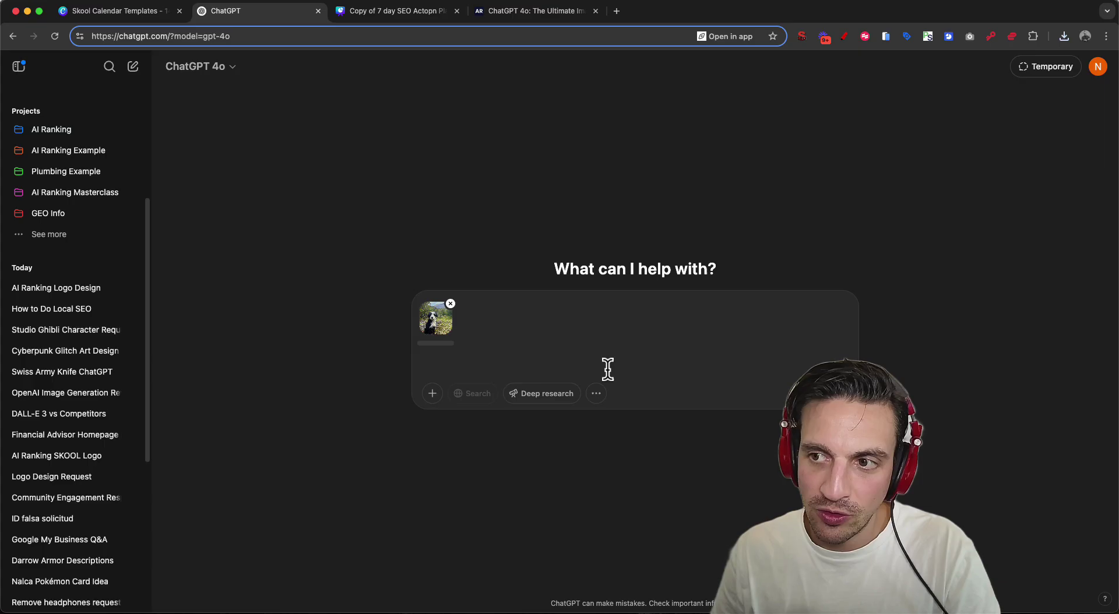
pyautogui.write('Please turn my dog into a Studio Ghibli art character.')
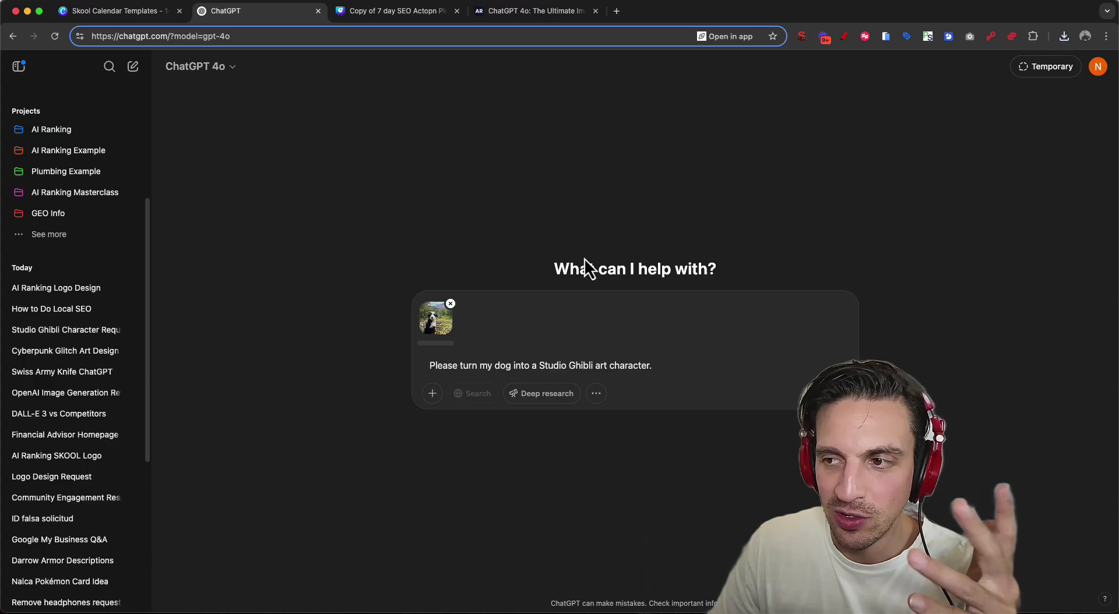
pyautogui.press('Return')
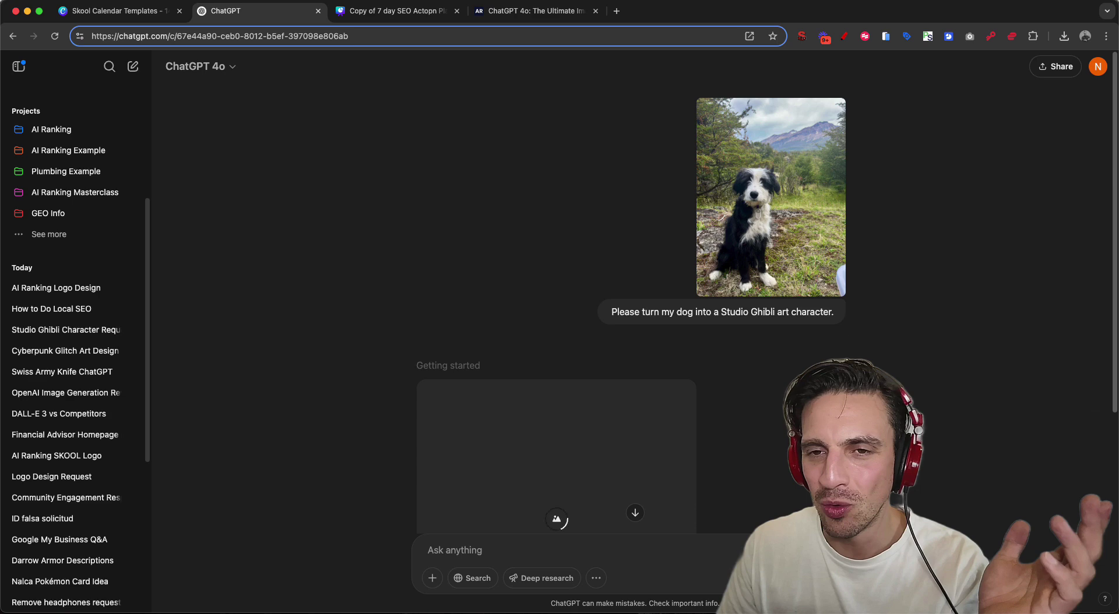
# - Compare the original dog photo with the generated Studio Ghibli version, viewing each one enlarged
pyautogui.scroll(-4, 211, 379)
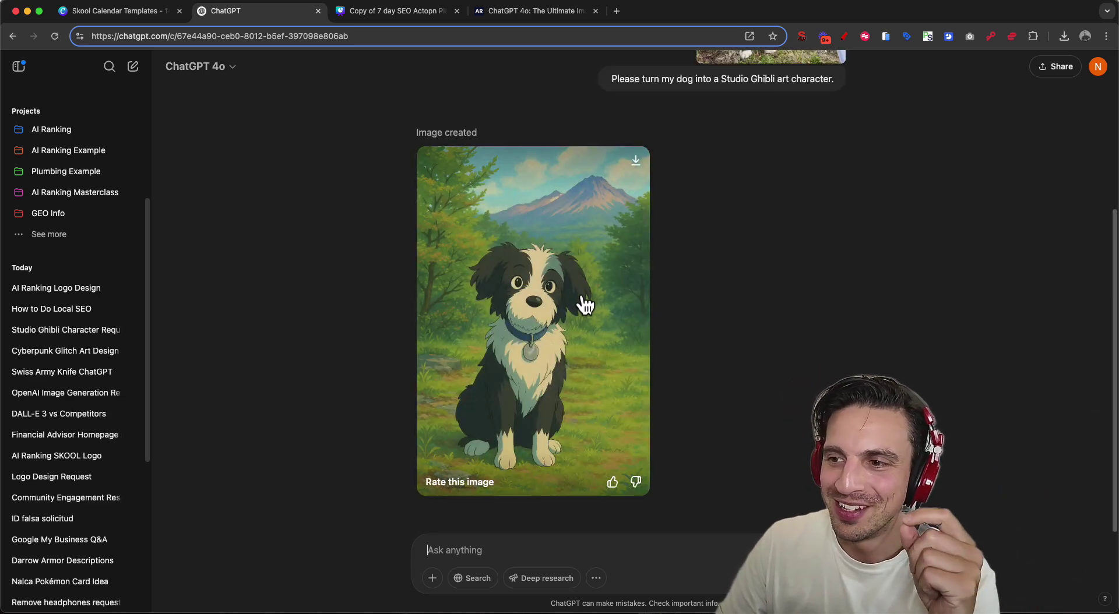
pyautogui.scroll(4, 588, 302)
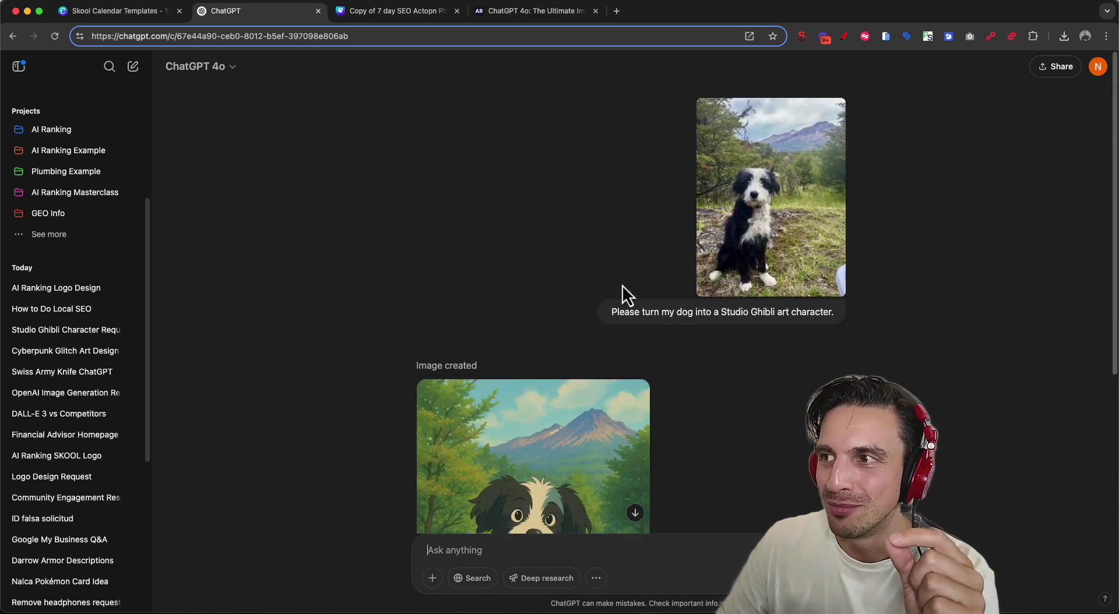
pyautogui.click(770, 240)
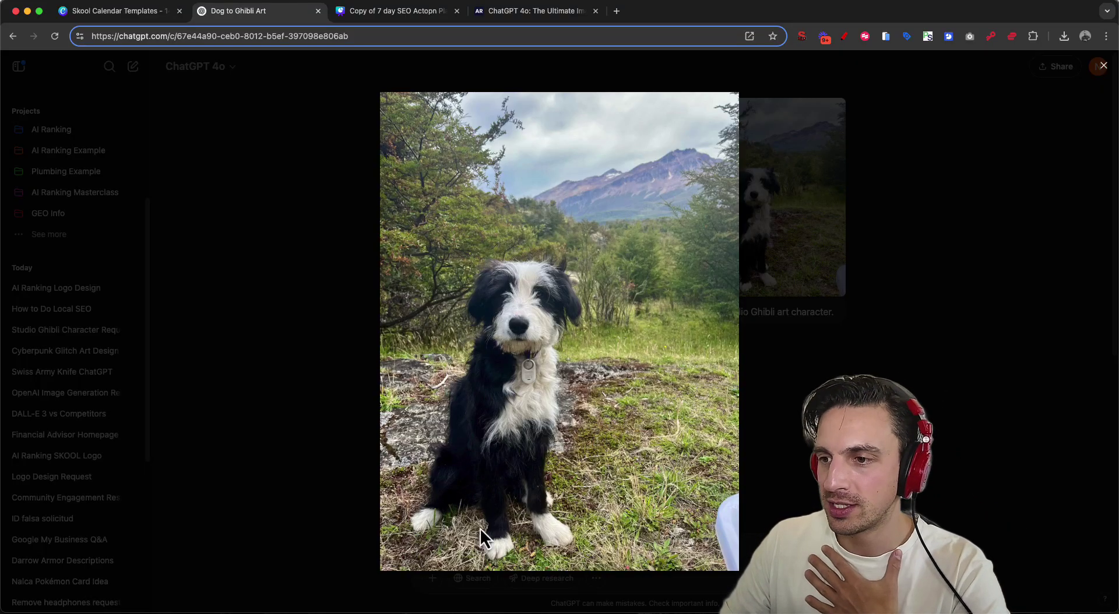
pyautogui.click(909, 339)
pyautogui.scroll(-5, 874, 335)
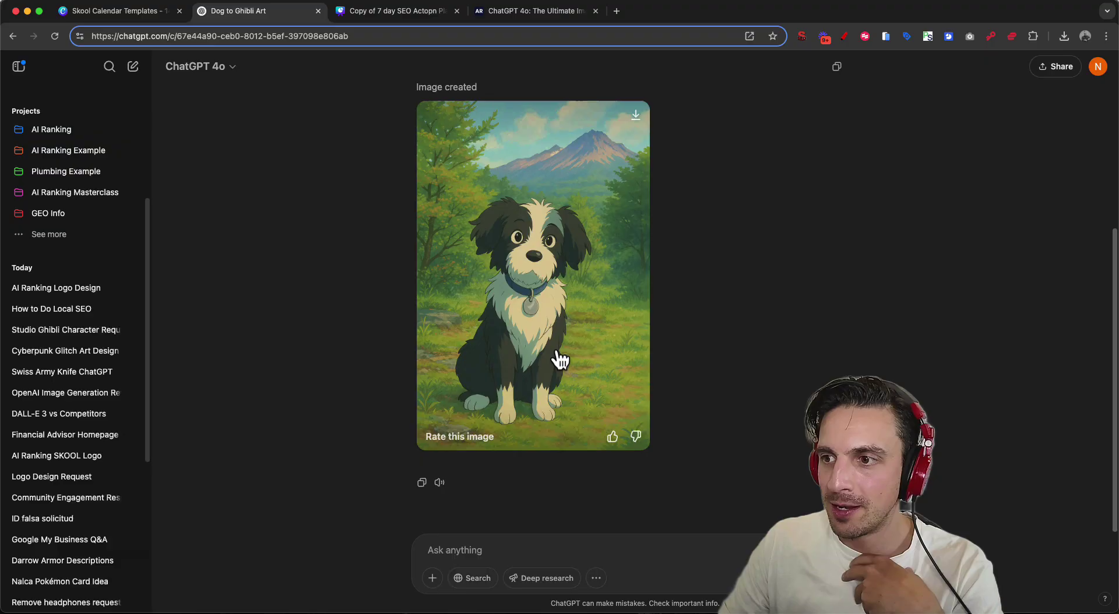
pyautogui.click(565, 319)
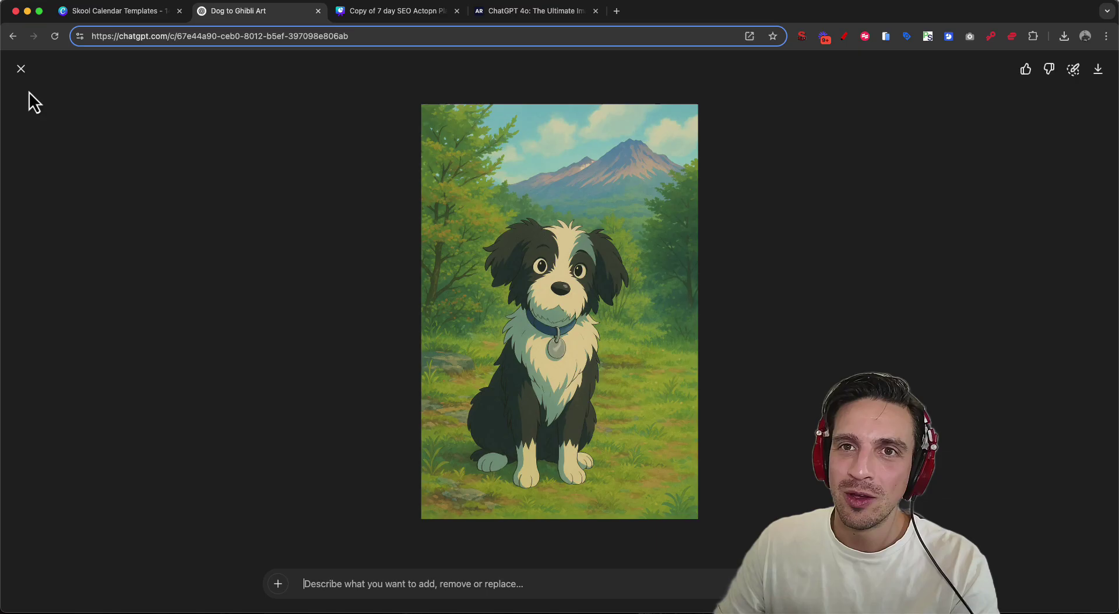
pyautogui.click(21, 69)
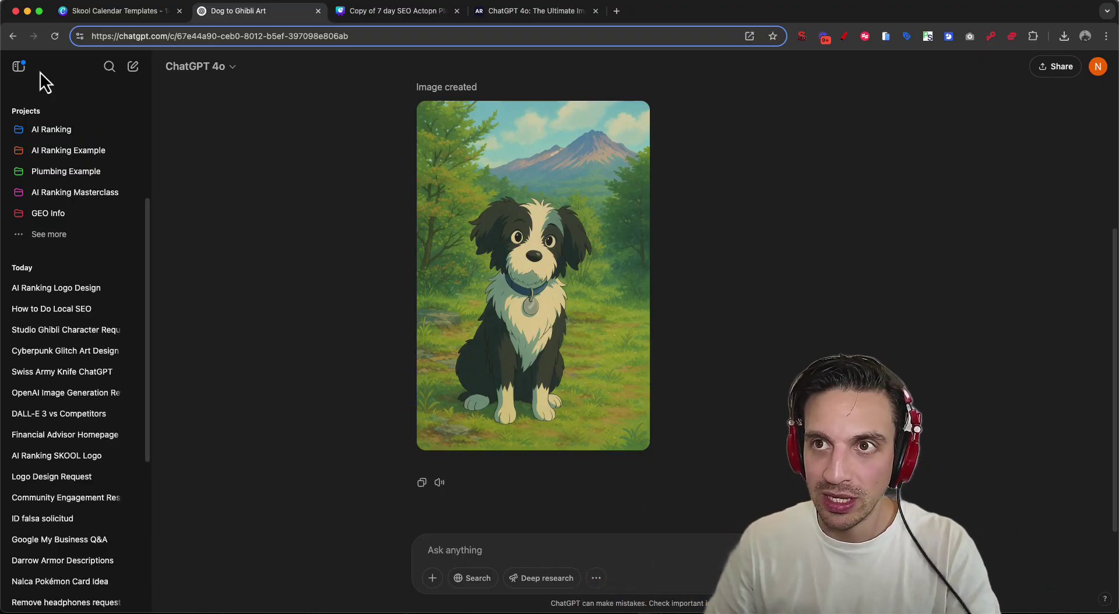
# - Start a new chat and paste the full text of the ChatGPT 4o blog post into the prompt
pyautogui.press('super+shift+o')
pyautogui.press('super+v')
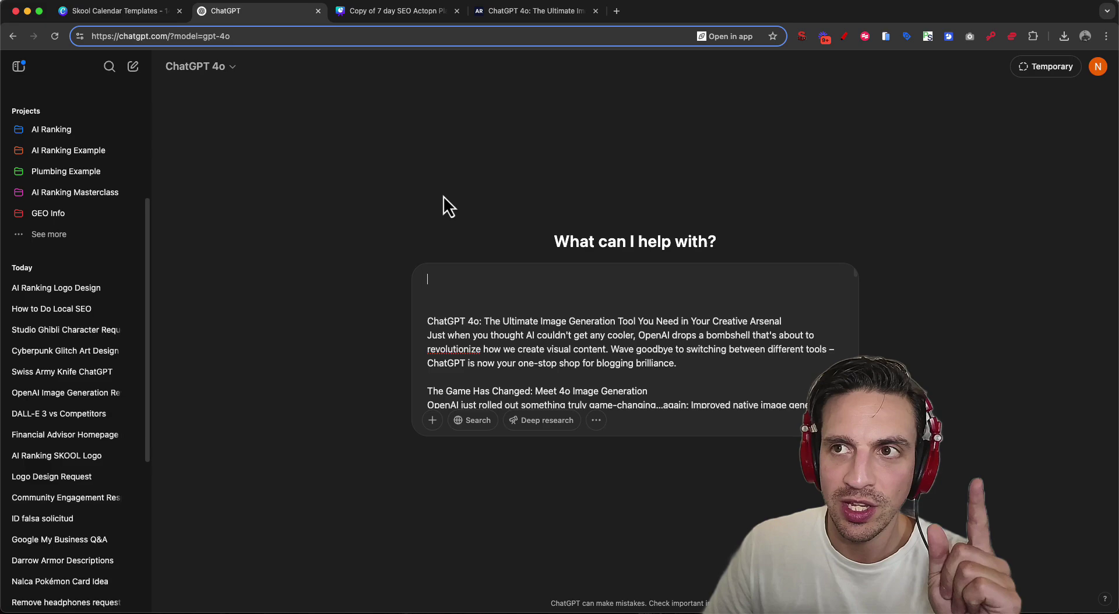
# - Return to the blog post and review its images from the character consistency section back to the Swiss Army knife picture
pyautogui.click(502, 12)
pyautogui.scroll(15, 547, 253)
pyautogui.scroll(20, 546, 250)
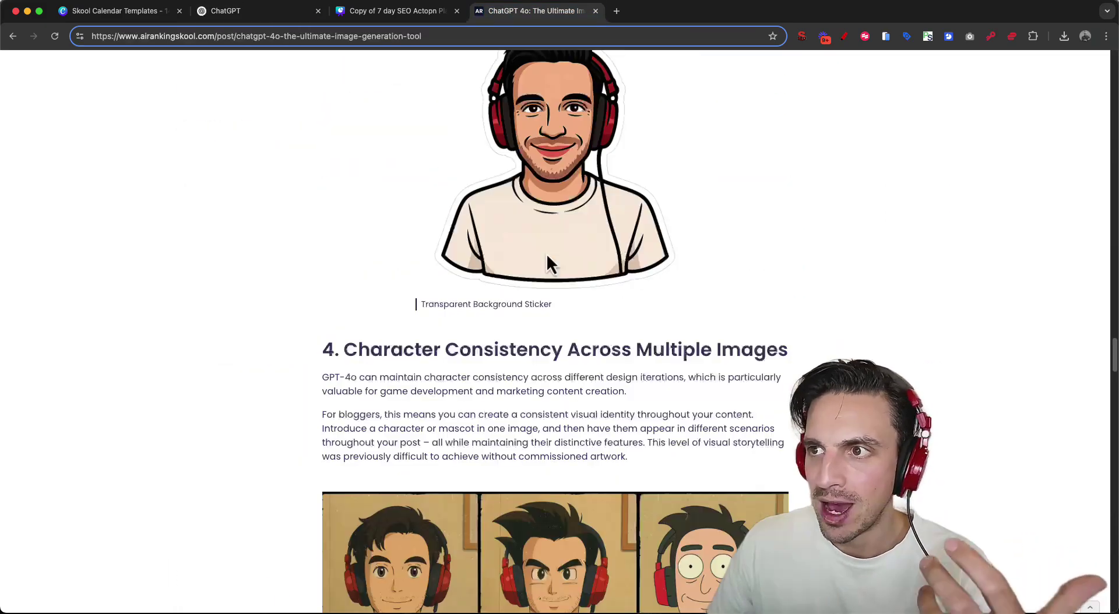
pyautogui.scroll(20, 546, 254)
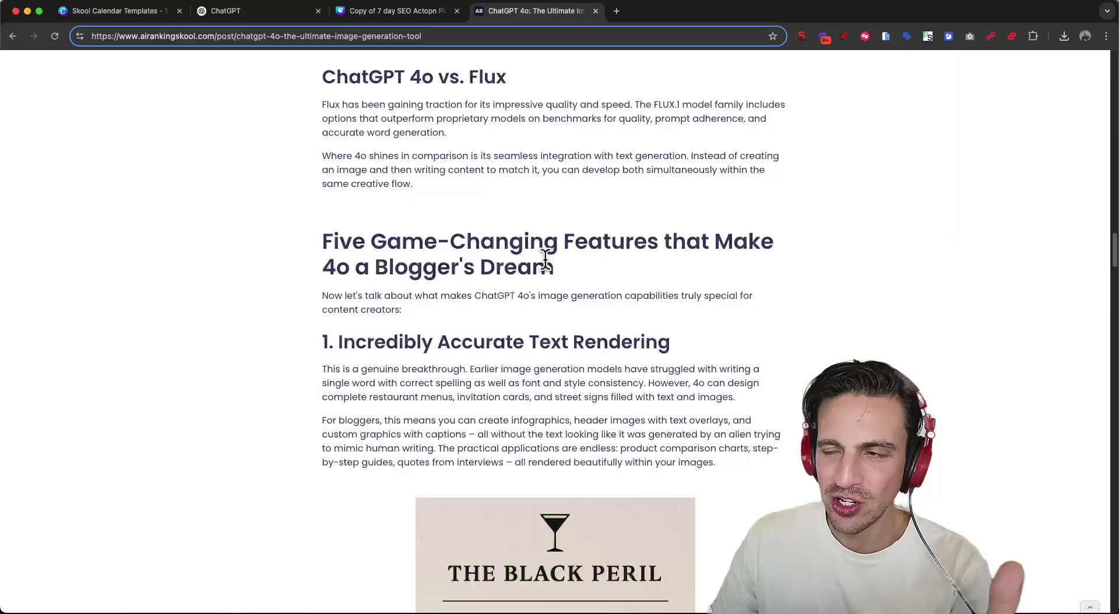
pyautogui.scroll(5, 445, 239)
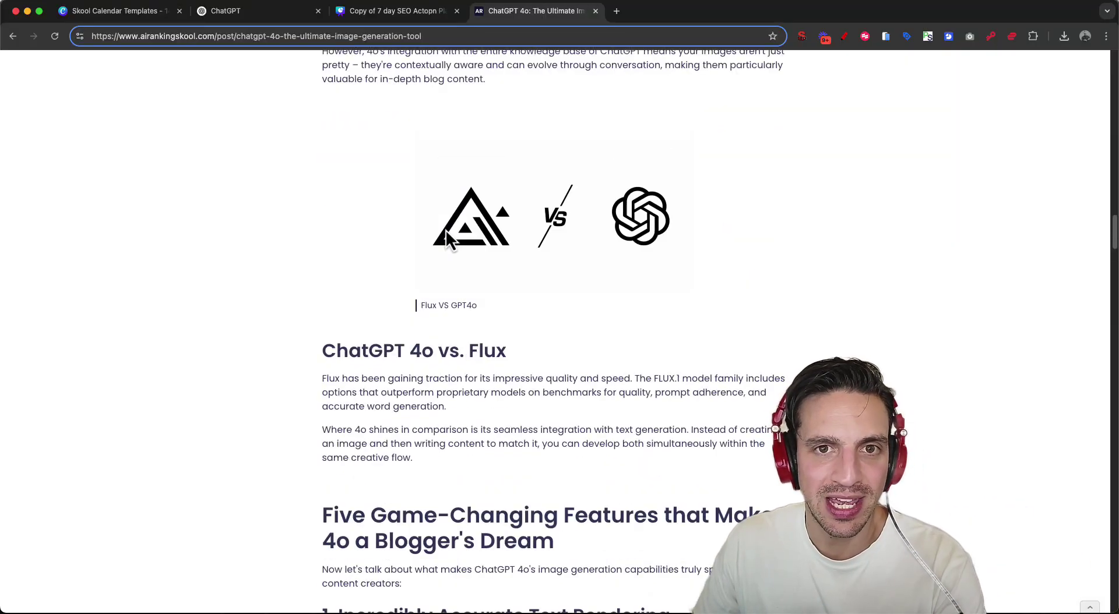
pyautogui.scroll(12, 449, 239)
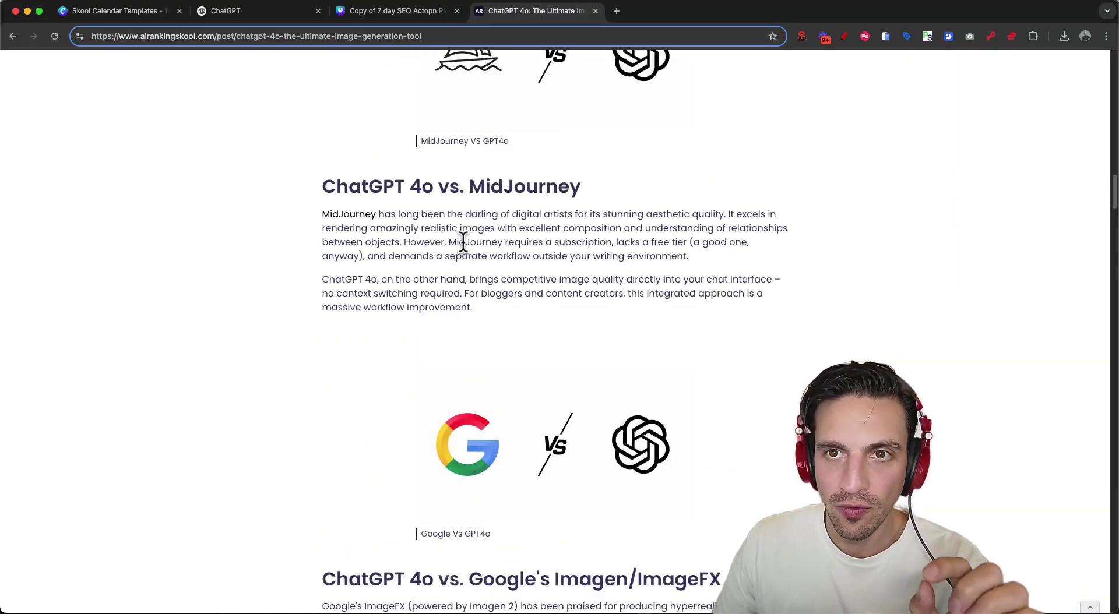
pyautogui.scroll(8, 462, 245)
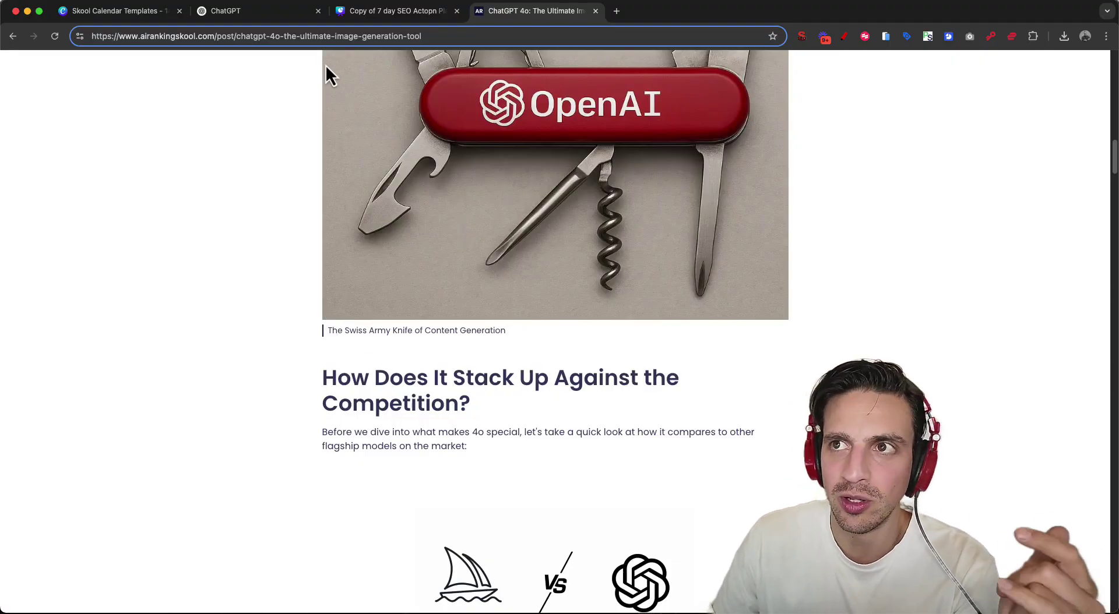
# - Return to the ChatGPT chat and read the illustration description, from "The AI Image Model Face-Off" scene type to the model panels
pyautogui.click(221, 13)
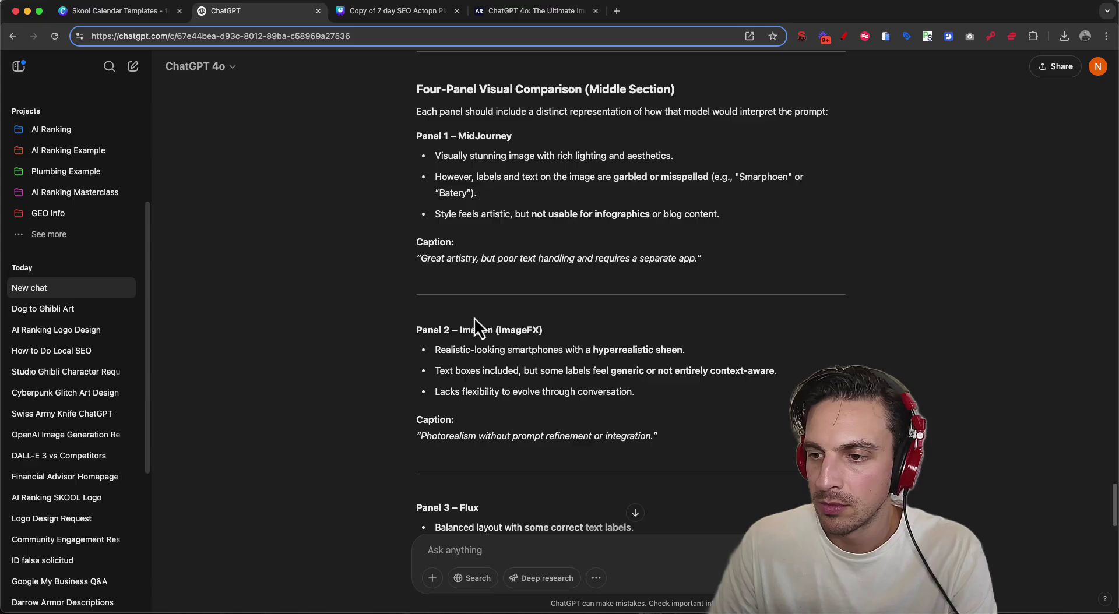
pyautogui.scroll(-1, 474, 315)
pyautogui.scroll(6, 472, 291)
pyautogui.scroll(-9, 520, 260)
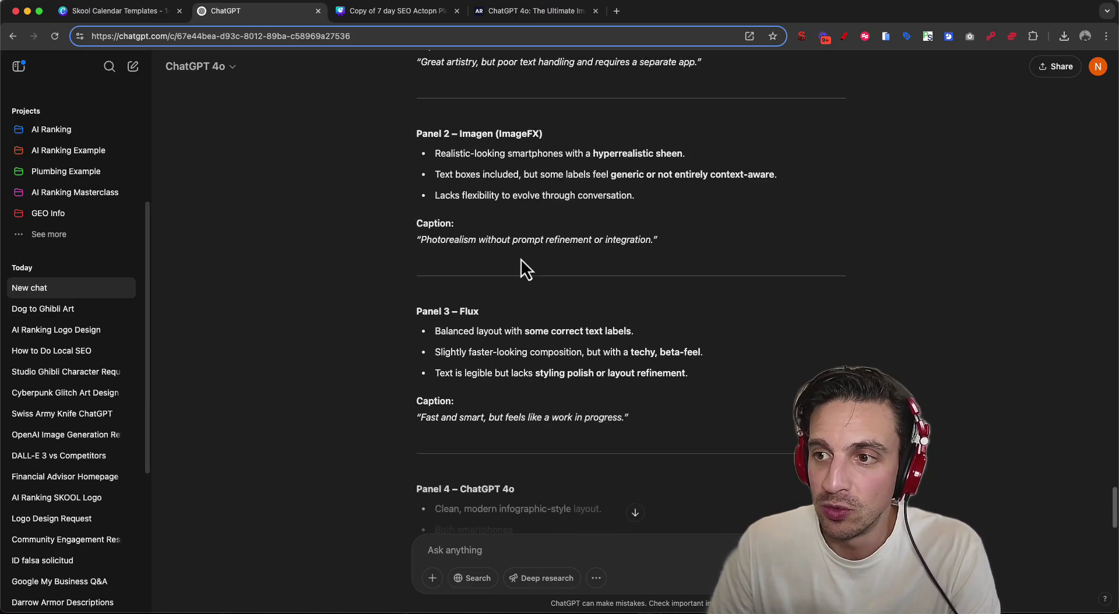
pyautogui.scroll(-1, 506, 262)
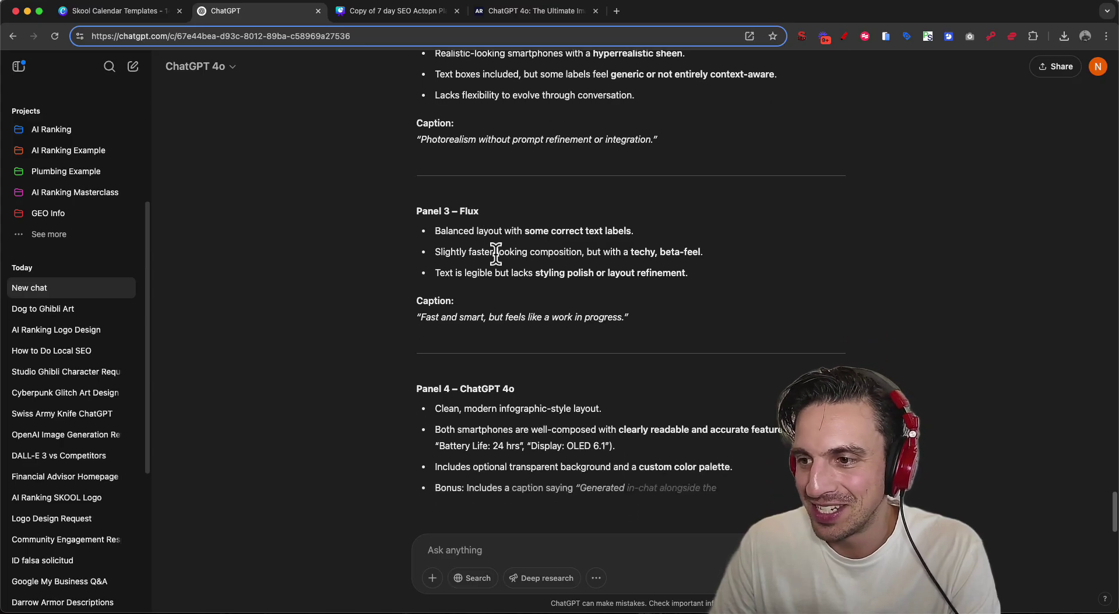
pyautogui.scroll(15, 490, 258)
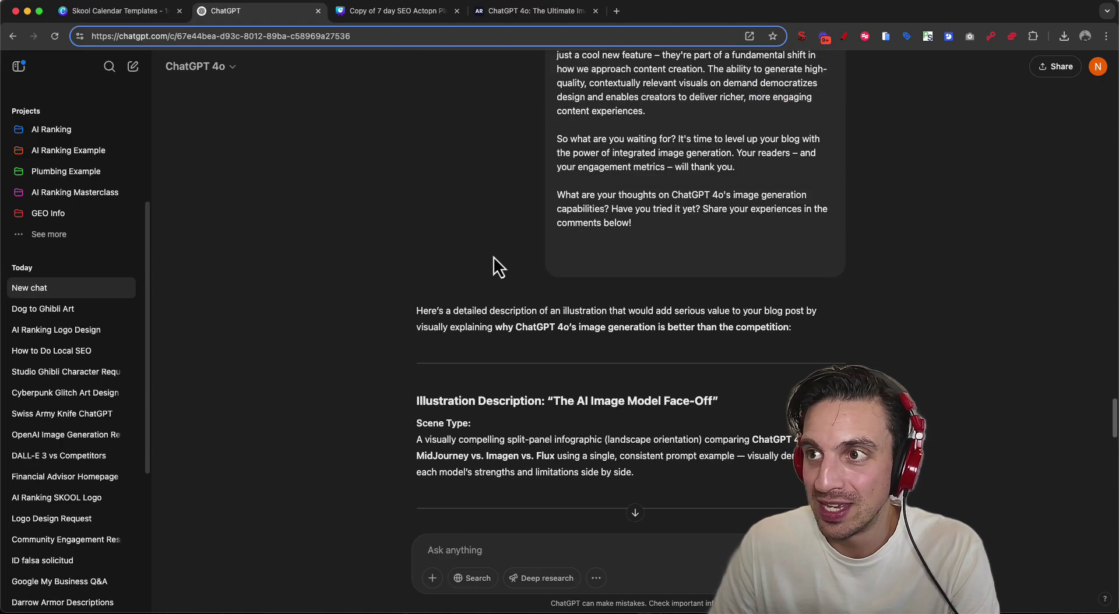
pyautogui.scroll(-4, 493, 257)
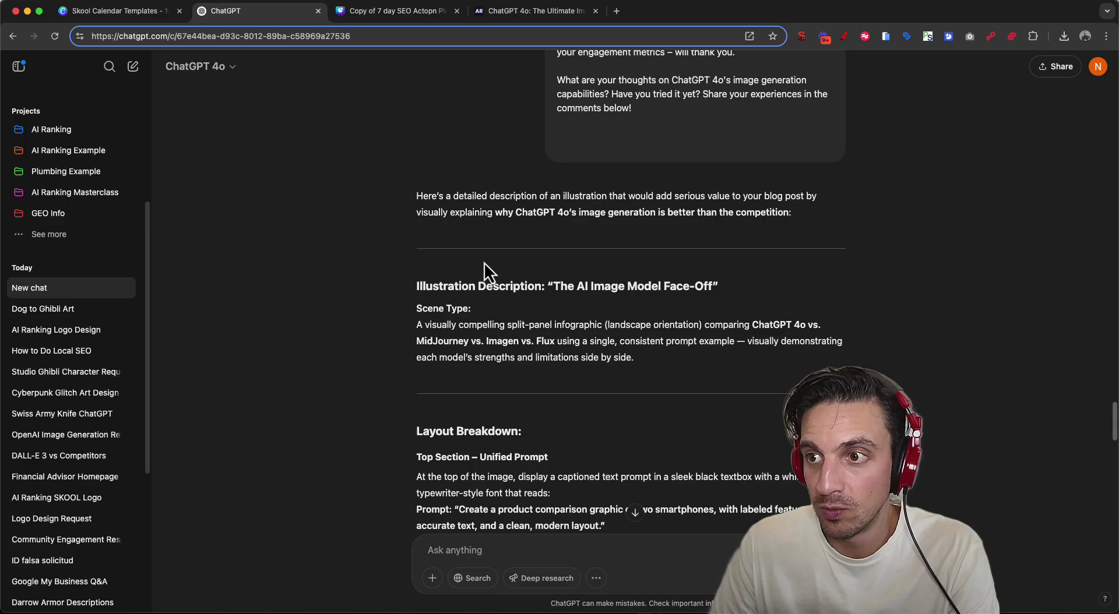
pyautogui.moveTo(387, 325); pyautogui.dragTo(556, 357)
pyautogui.click(545, 350)
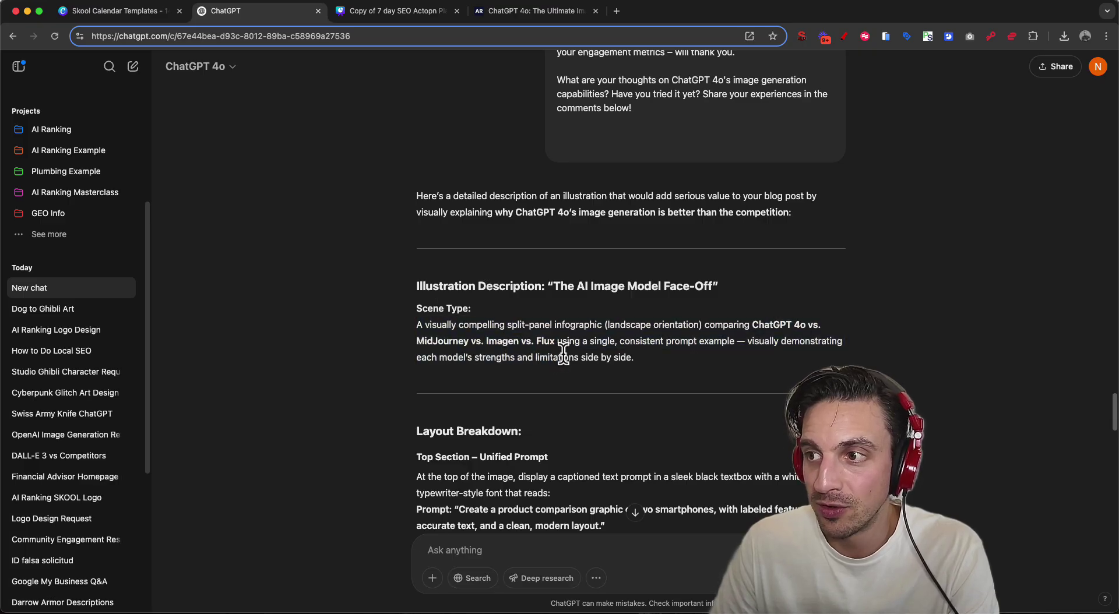
pyautogui.scroll(-3, 583, 350)
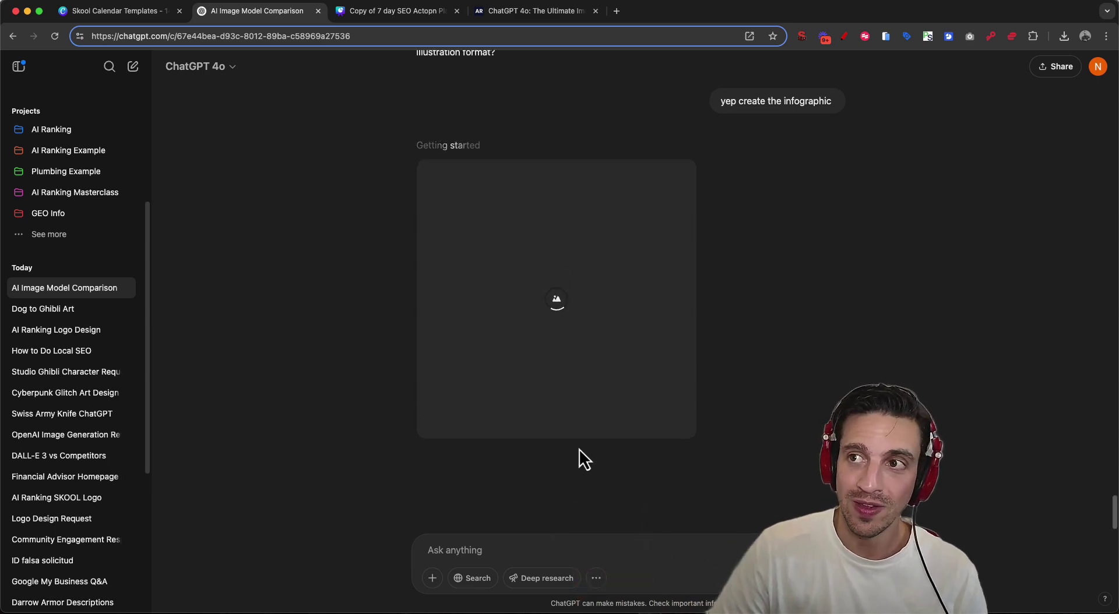
# - Review the four-panel comparison and key differentiators text again, down to the infographic requested in the chat
pyautogui.scroll(15, 580, 457)
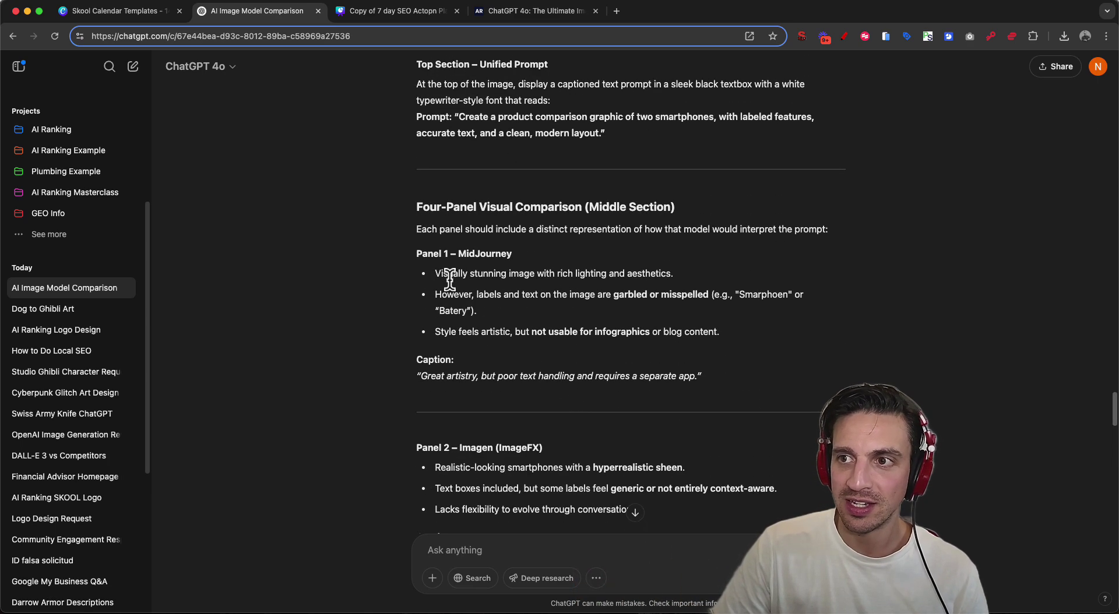
pyautogui.scroll(-10, 465, 341)
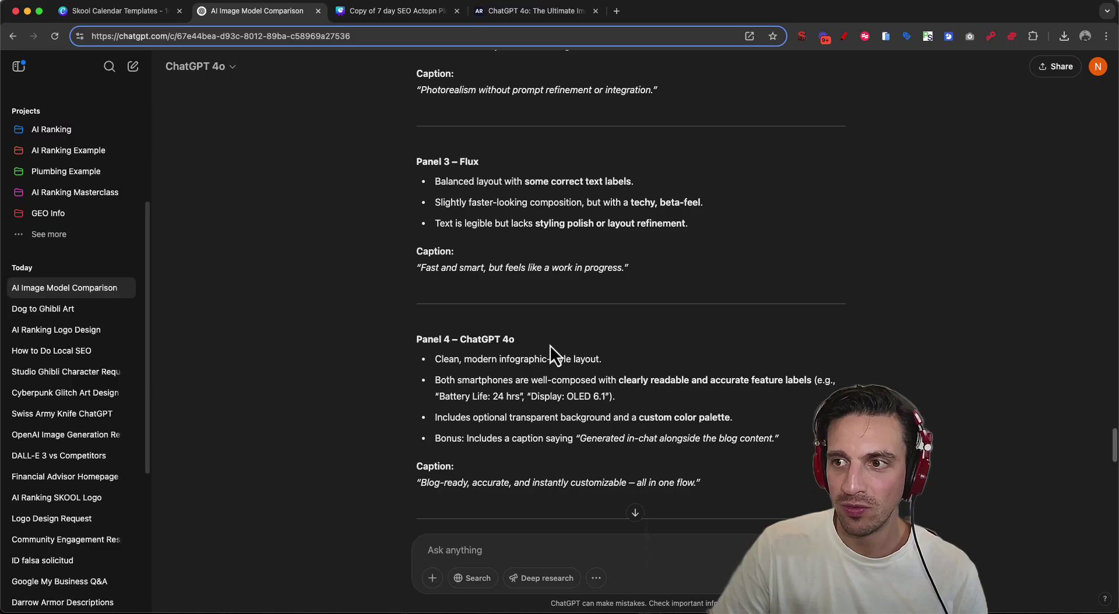
pyautogui.scroll(-5, 551, 344)
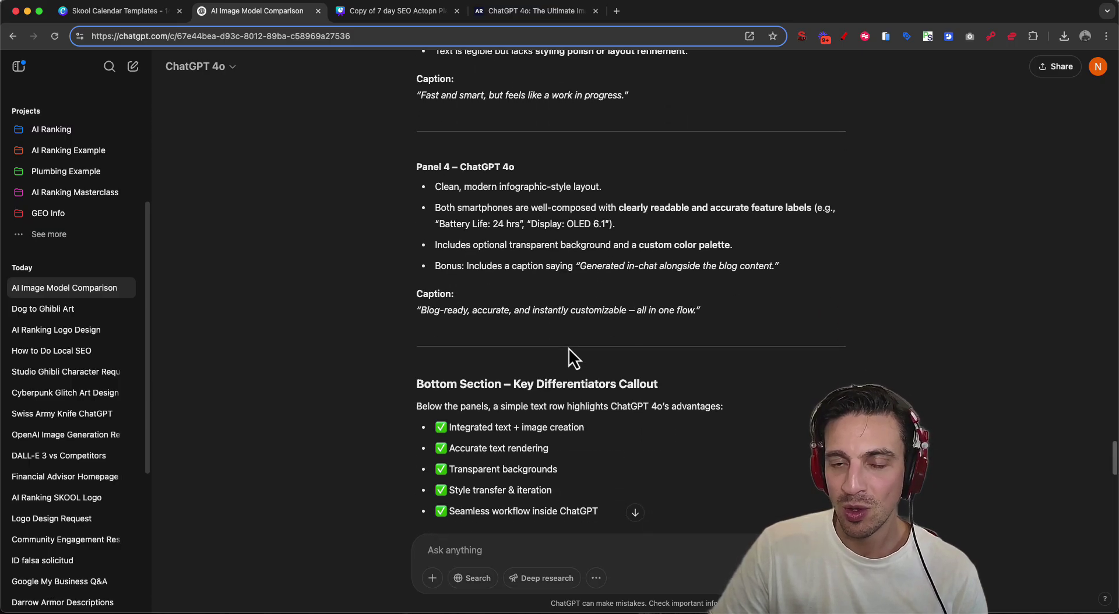
pyautogui.scroll(-15, 568, 348)
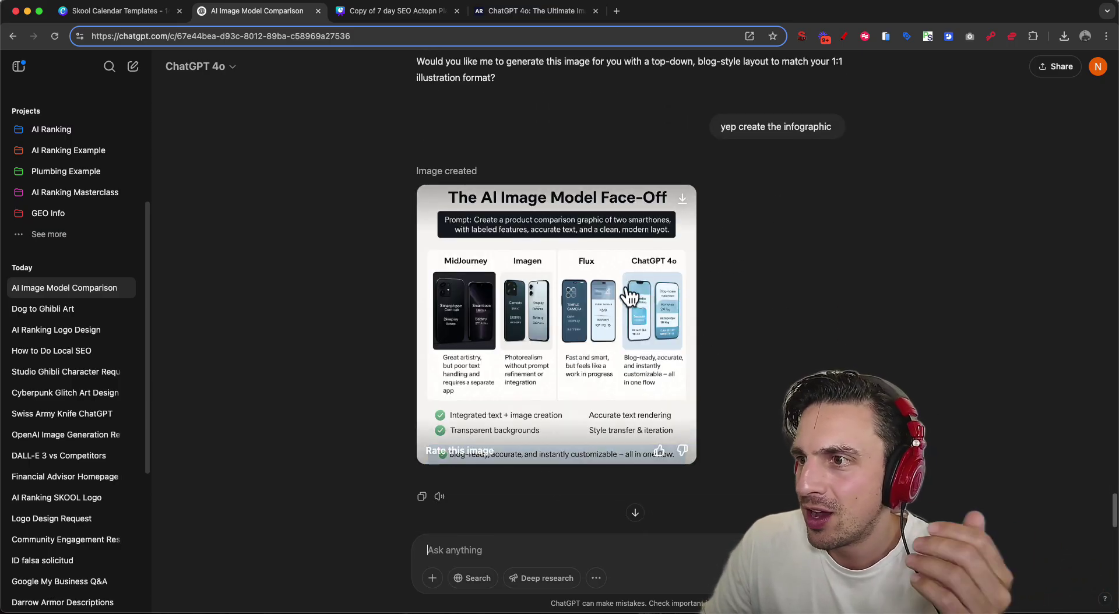
# - View the generated "The AI Image Model Face-Off" infographic enlarged, check its prompt text and panels, and close it
pyautogui.click(626, 273)
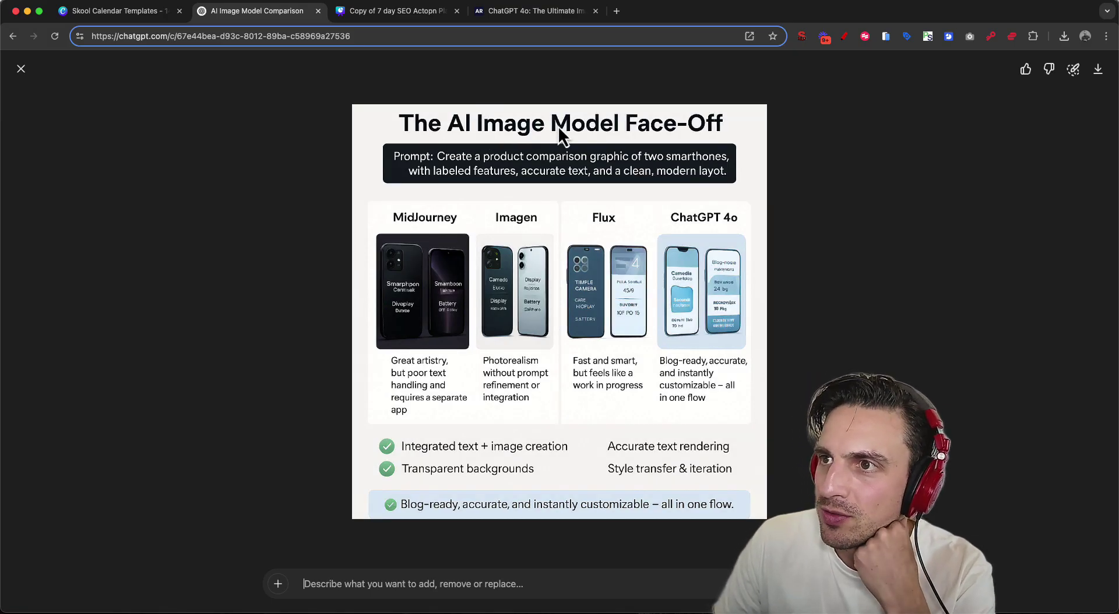
pyautogui.moveTo(450, 155); pyautogui.dragTo(496, 170)
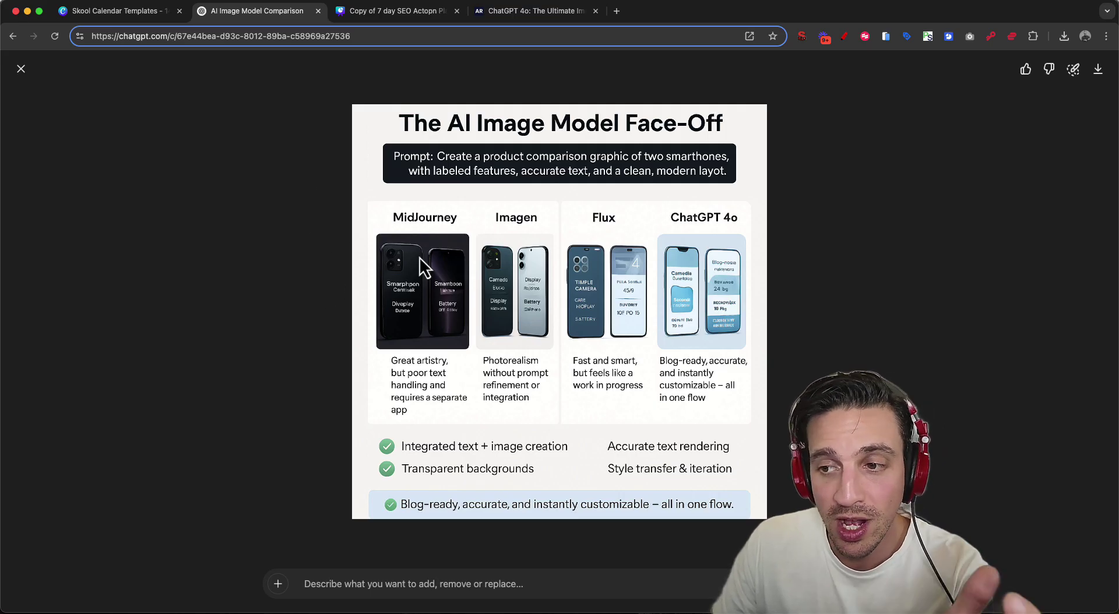
pyautogui.click(21, 69)
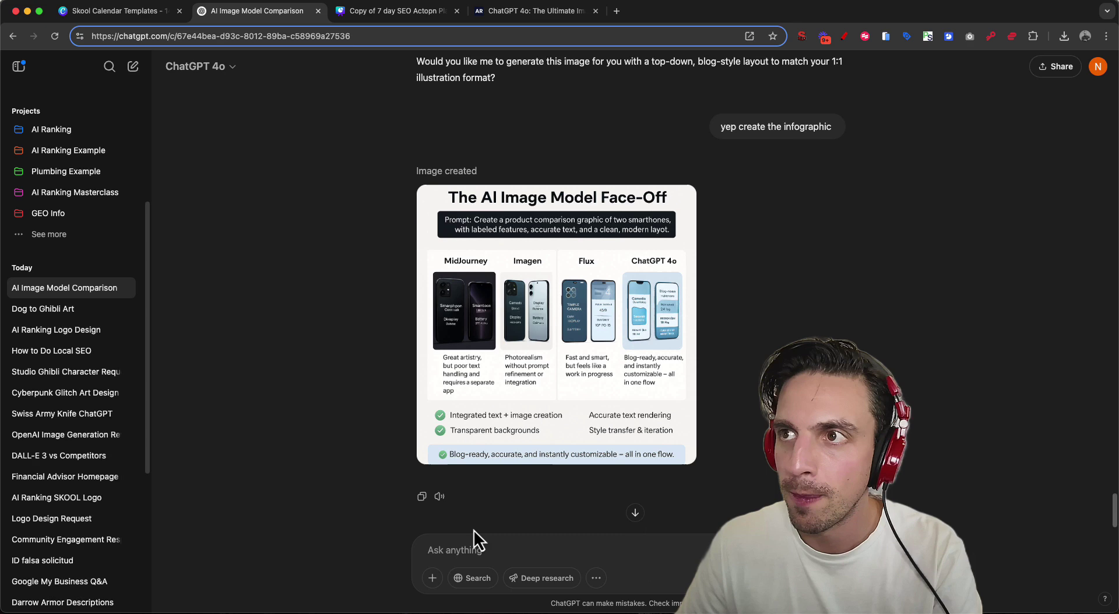
# - Enlarge the generated "One Tool vs. Many" image, download it as a PNG, and inspect the downloaded file before closing the open image windows
pyautogui.scroll(-5, 474, 530)
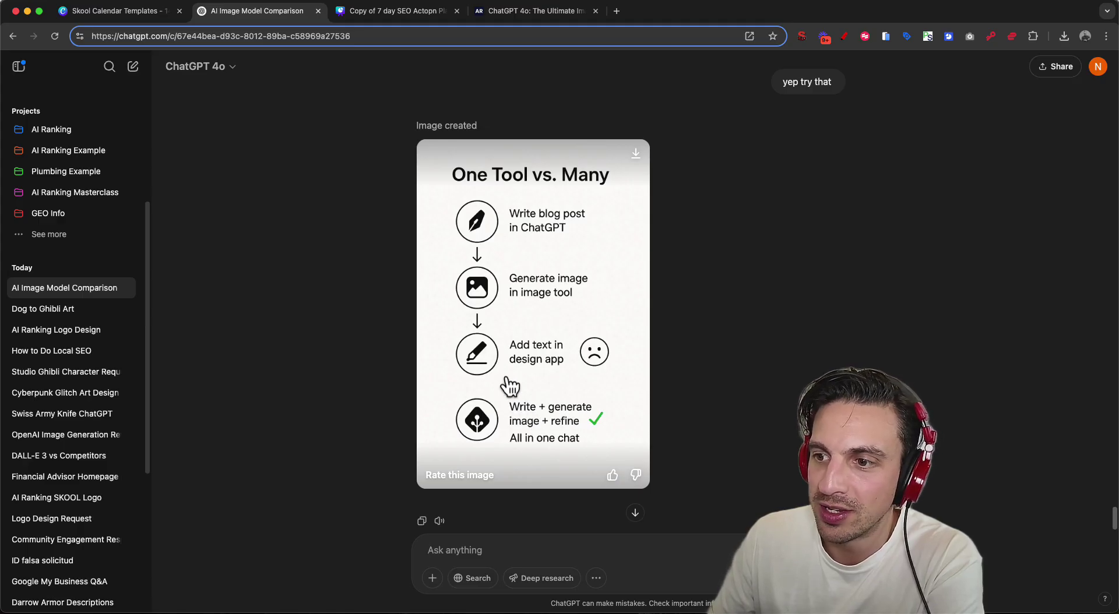
pyautogui.click(458, 380)
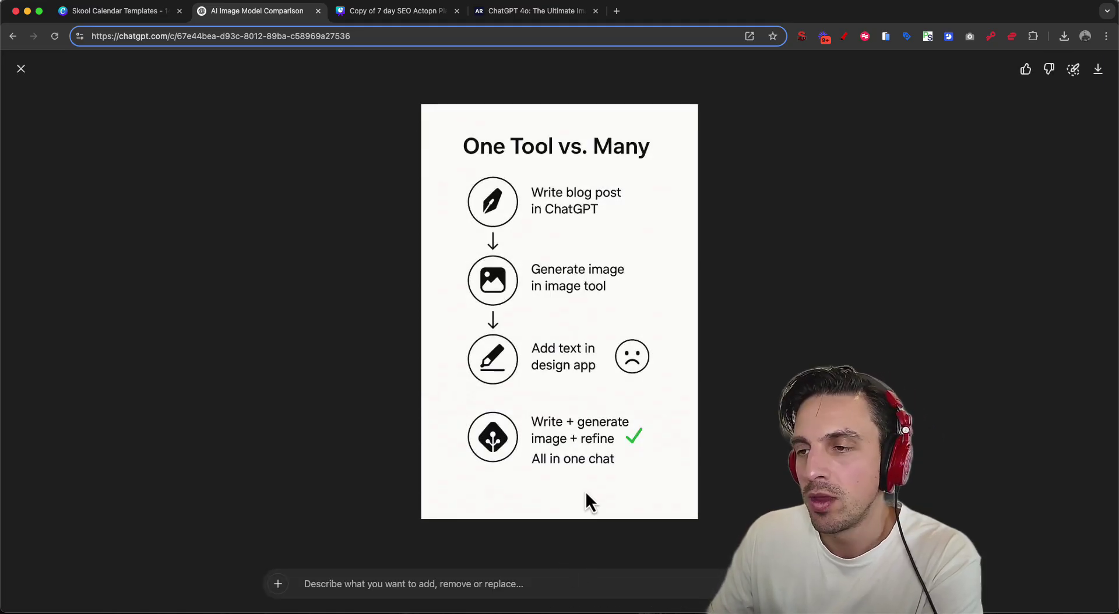
pyautogui.click(1102, 79)
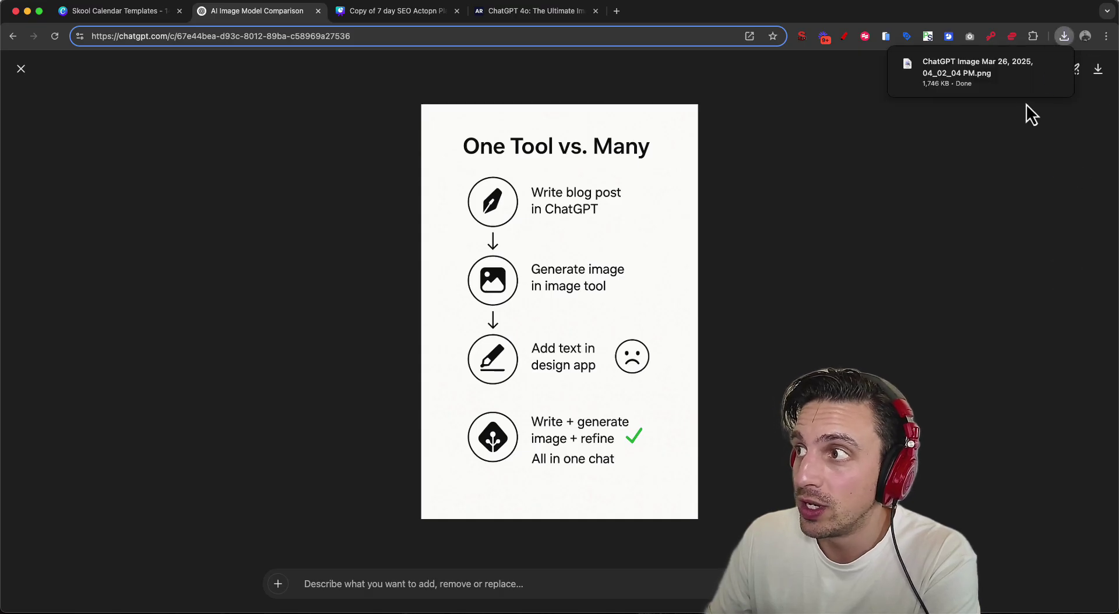
pyautogui.click(1006, 83)
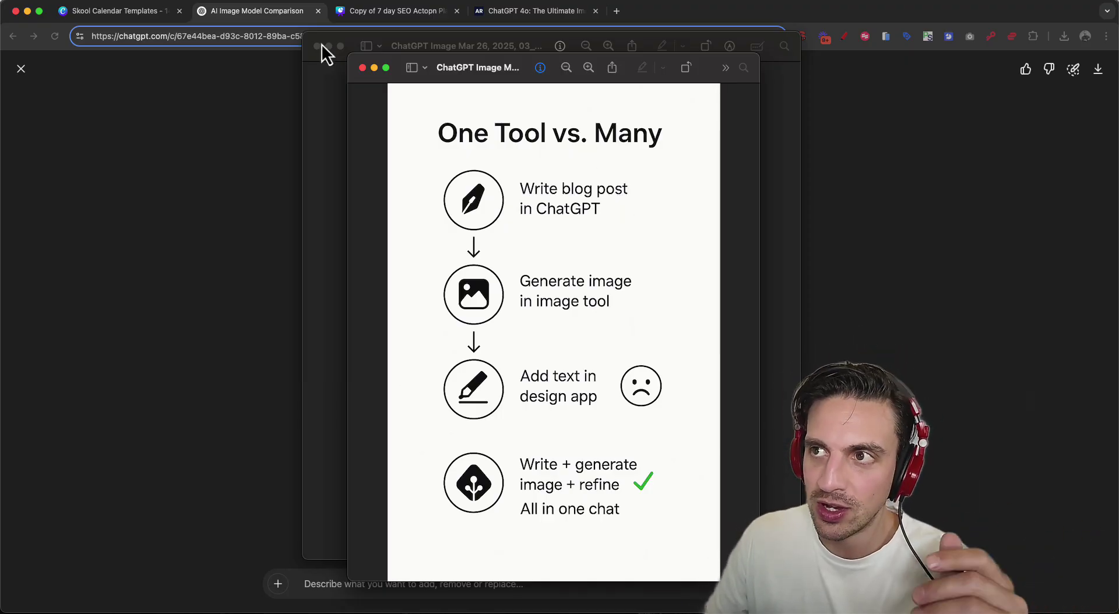
pyautogui.click(361, 68)
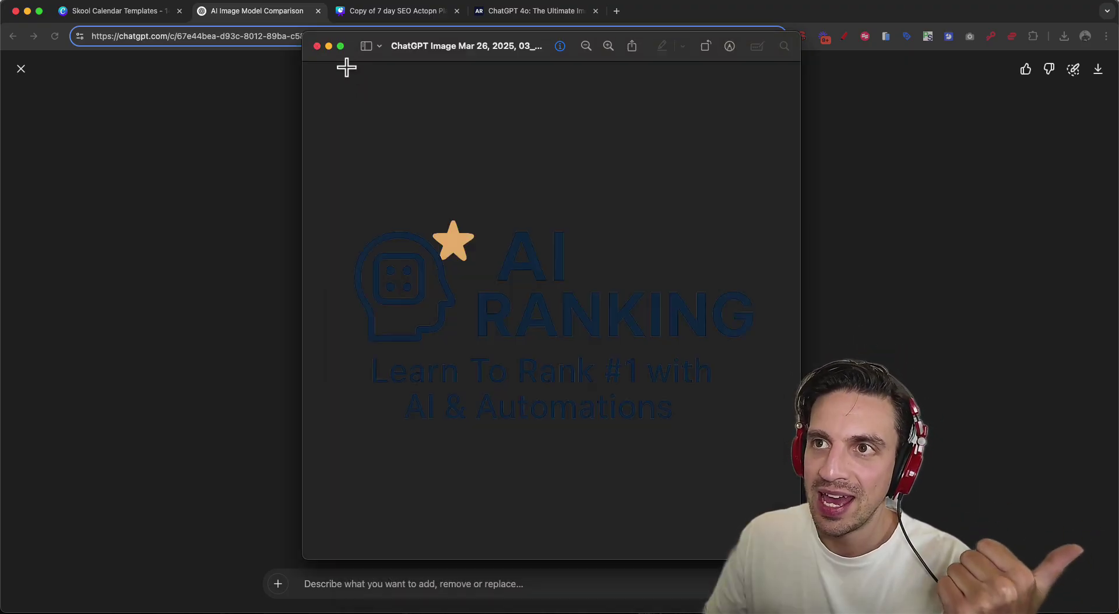
pyautogui.click(317, 46)
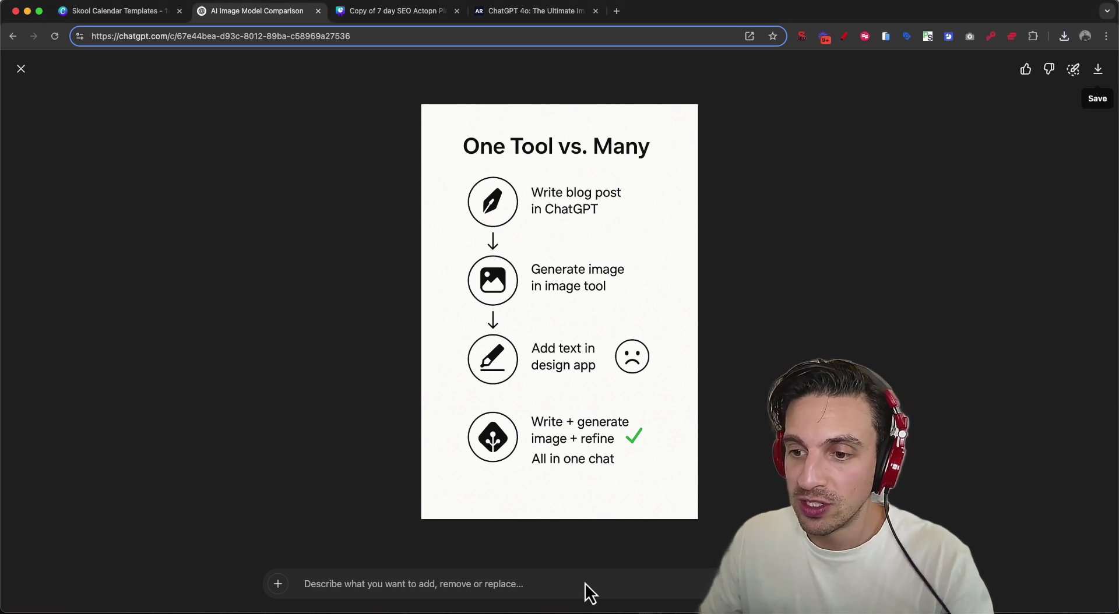
# - Leave the enlarged image, download the One_Tool_vs_Many.webp version offered in the chat, and check its preview
pyautogui.click(22, 70)
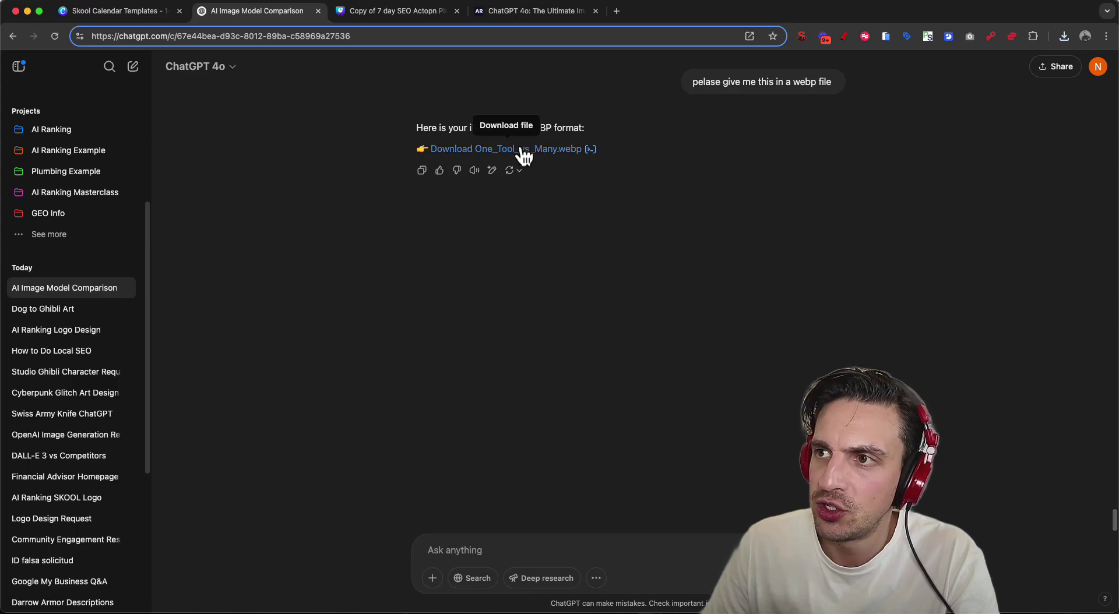
pyautogui.click(523, 150)
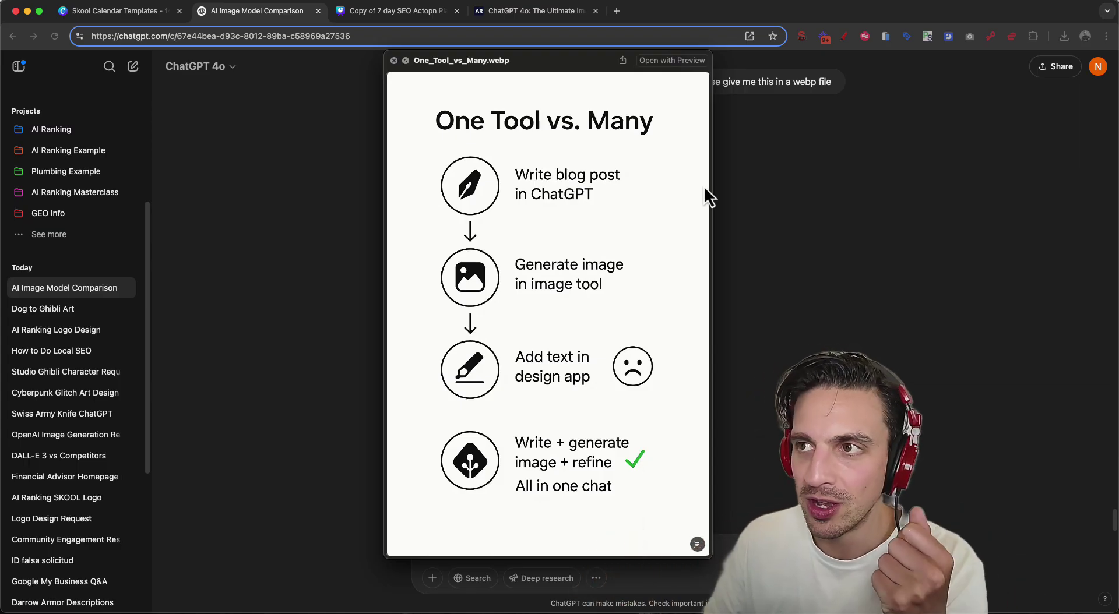
pyautogui.click(394, 61)
# - Mark the sad face in the "One Tool vs. Many" image as the edit selection and submit "make this sad crying emoji"
pyautogui.scroll(10, 689, 179)
pyautogui.scroll(-3, 548, 294)
pyautogui.click(518, 304)
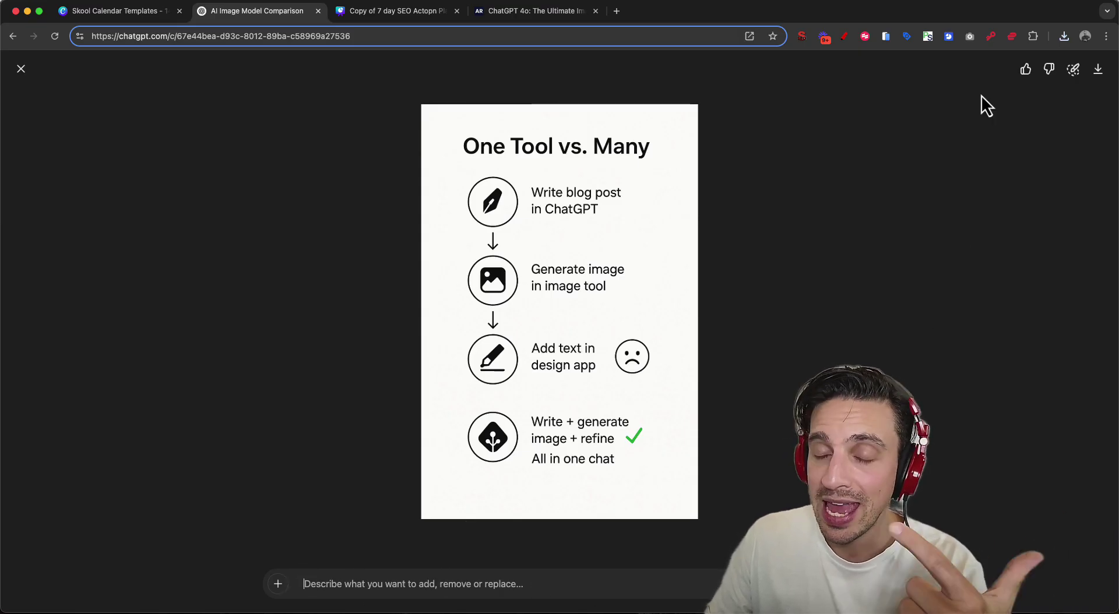
pyautogui.click(1073, 71)
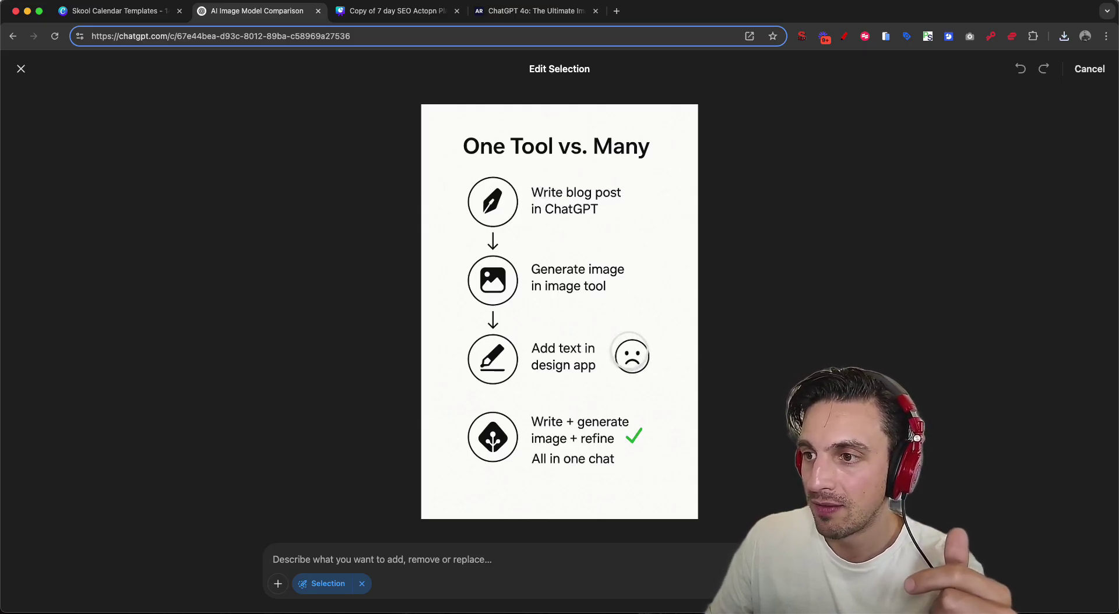
pyautogui.moveTo(635, 342); pyautogui.dragTo(630, 359)
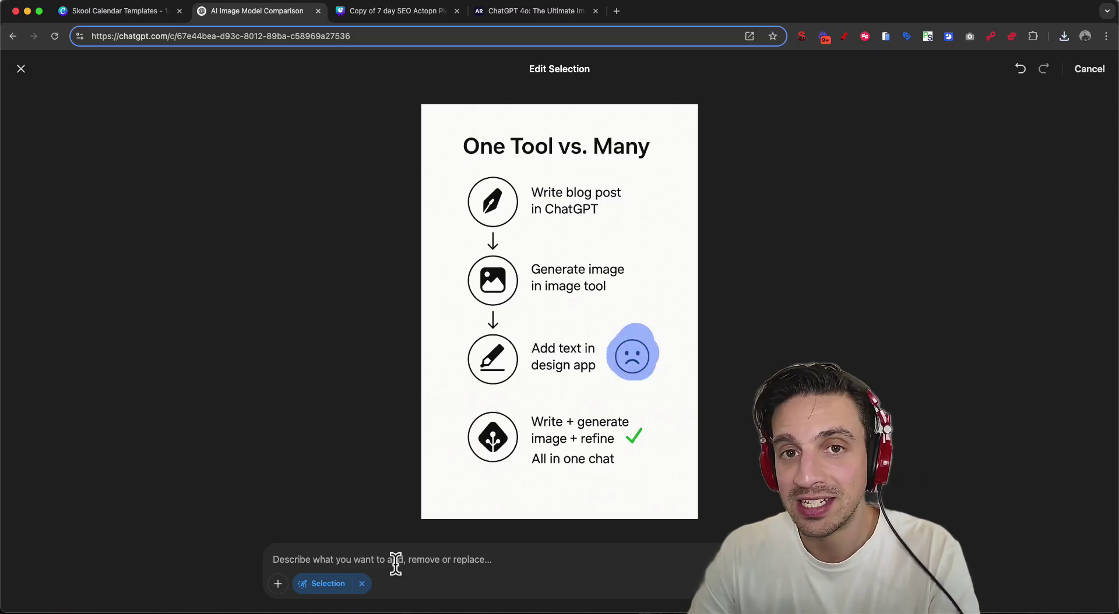
pyautogui.write('make this sad crying emoji')
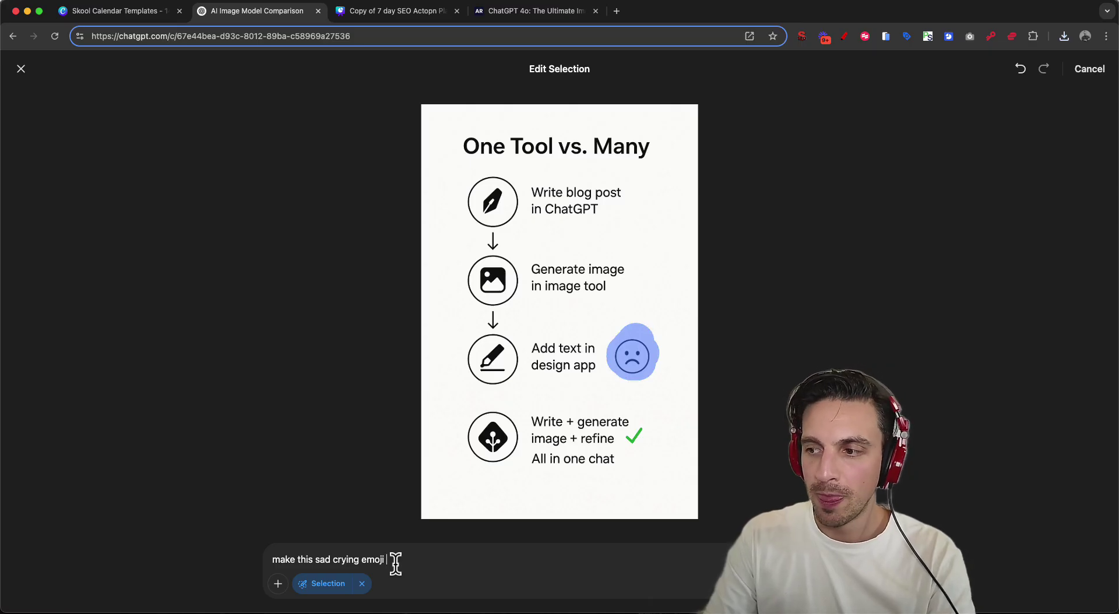
pyautogui.press('Return')
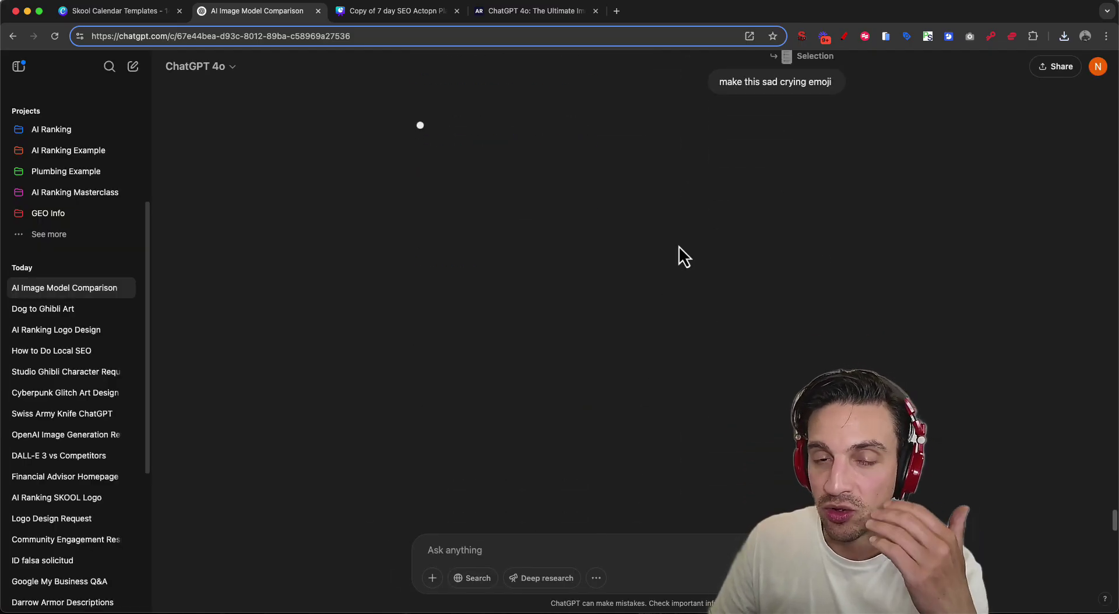
# - Compare the original "One Tool vs. Many" image with the regenerated crying emoji version in the chat
pyautogui.scroll(7, 678, 246)
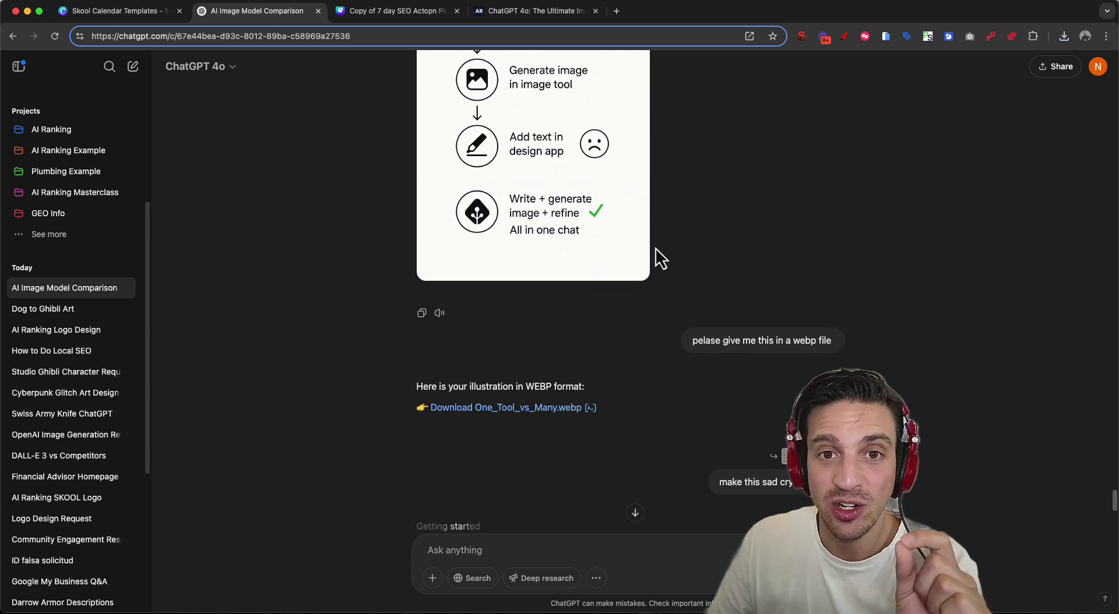
pyautogui.scroll(-6, 655, 248)
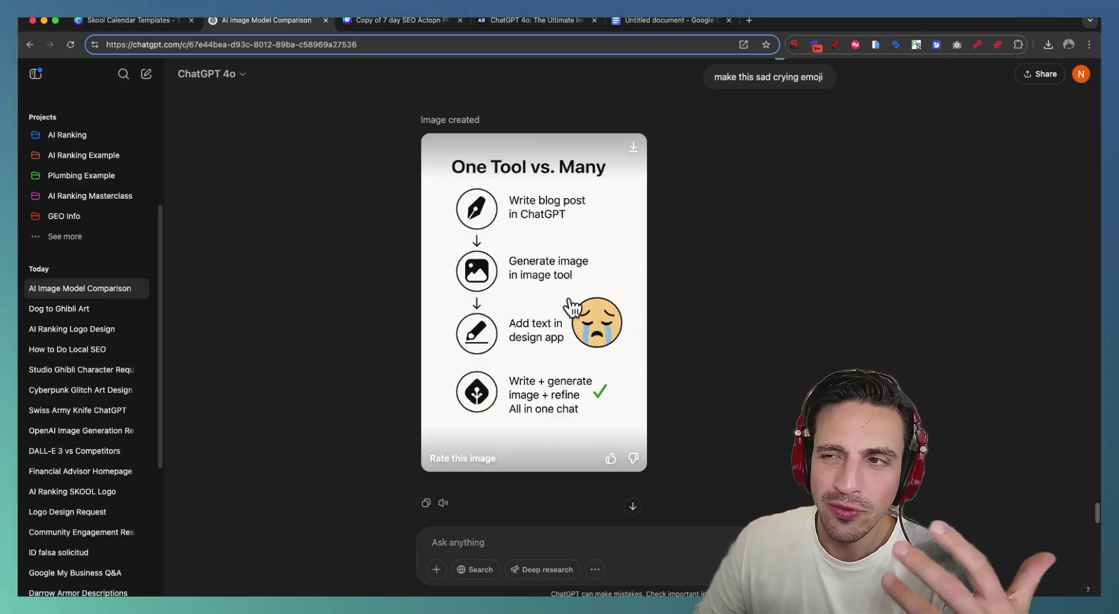
pyautogui.scroll(3, 580, 317)
pyautogui.scroll(-4, 587, 327)
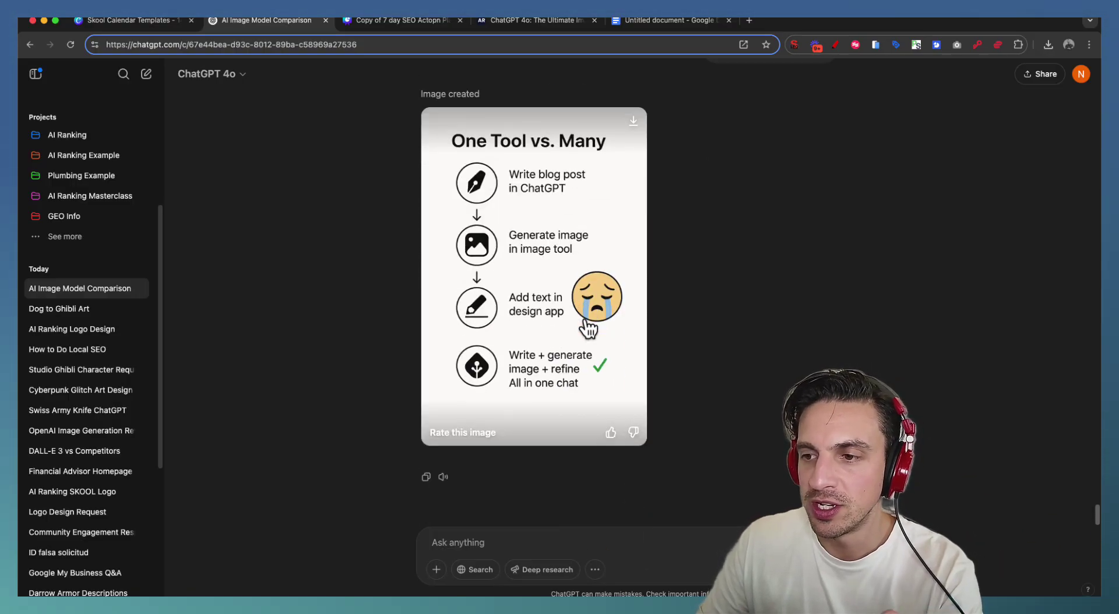
pyautogui.scroll(5, 587, 327)
pyautogui.scroll(-2, 589, 323)
pyautogui.scroll(-4, 589, 326)
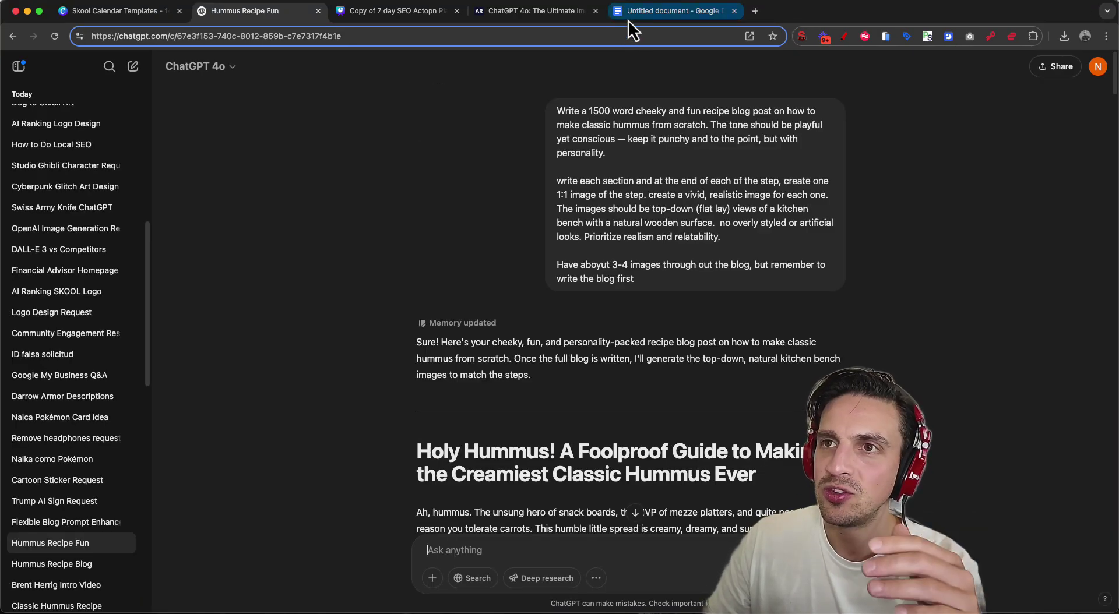
# - Switch to the Google Docs document and examine the 1500-word blog post prompt template, highlighting its final instruction not to generate the images
pyautogui.click(627, 13)
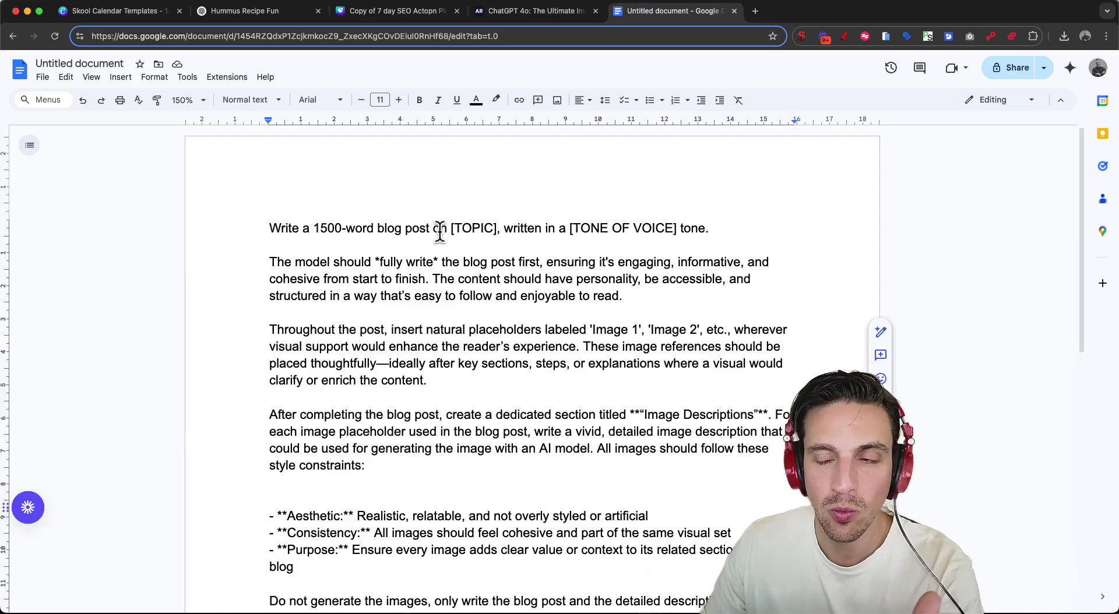
pyautogui.moveTo(270, 227); pyautogui.dragTo(583, 513)
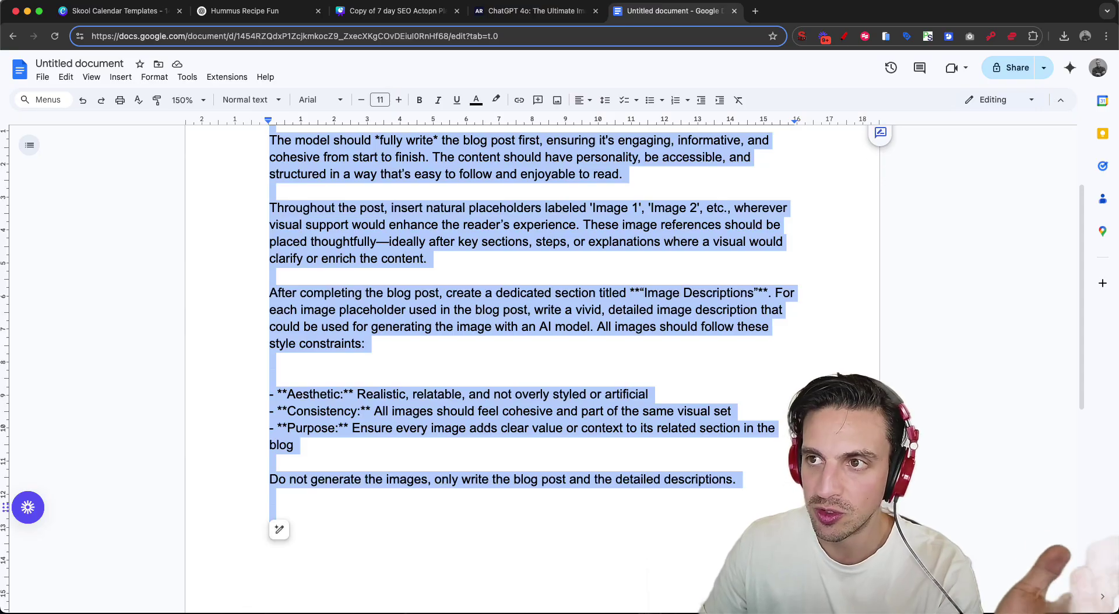
pyautogui.scroll(1, 776, 507)
pyautogui.click(776, 507)
pyautogui.scroll(1, 469, 211)
pyautogui.click(461, 198)
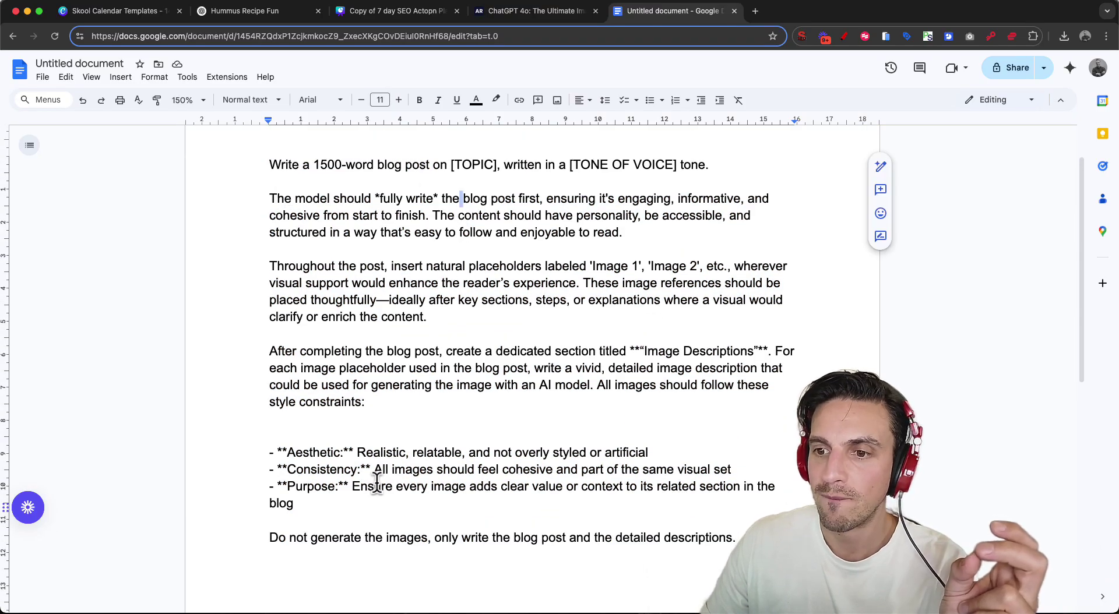
pyautogui.moveTo(265, 536); pyautogui.dragTo(699, 535)
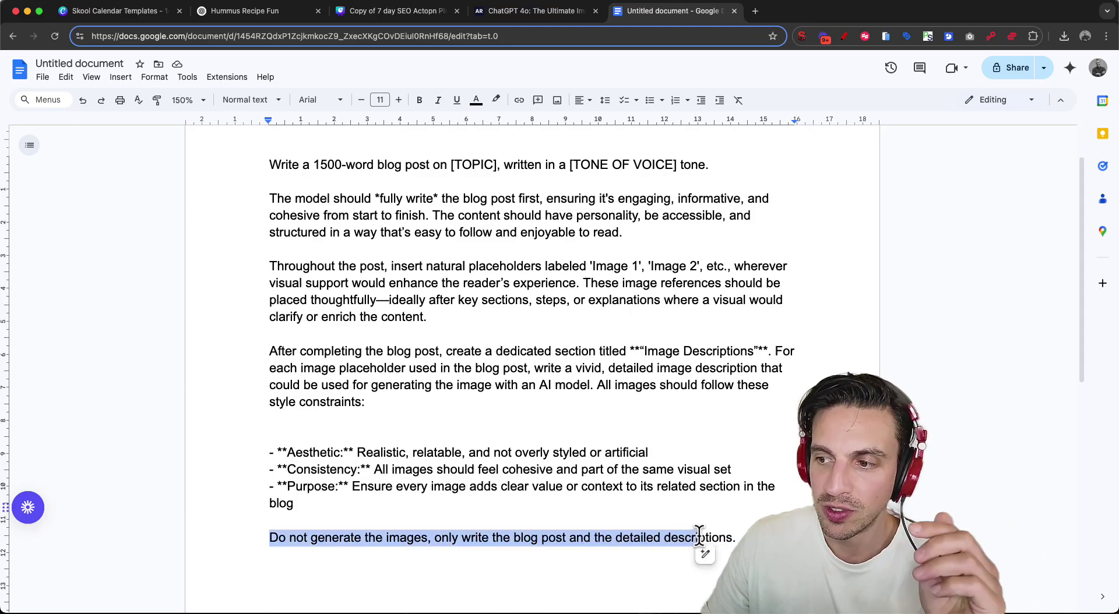
# - Highlight the template's paragraph on image placeholders, and select the entire blog post prompt template for copying
pyautogui.click(739, 531)
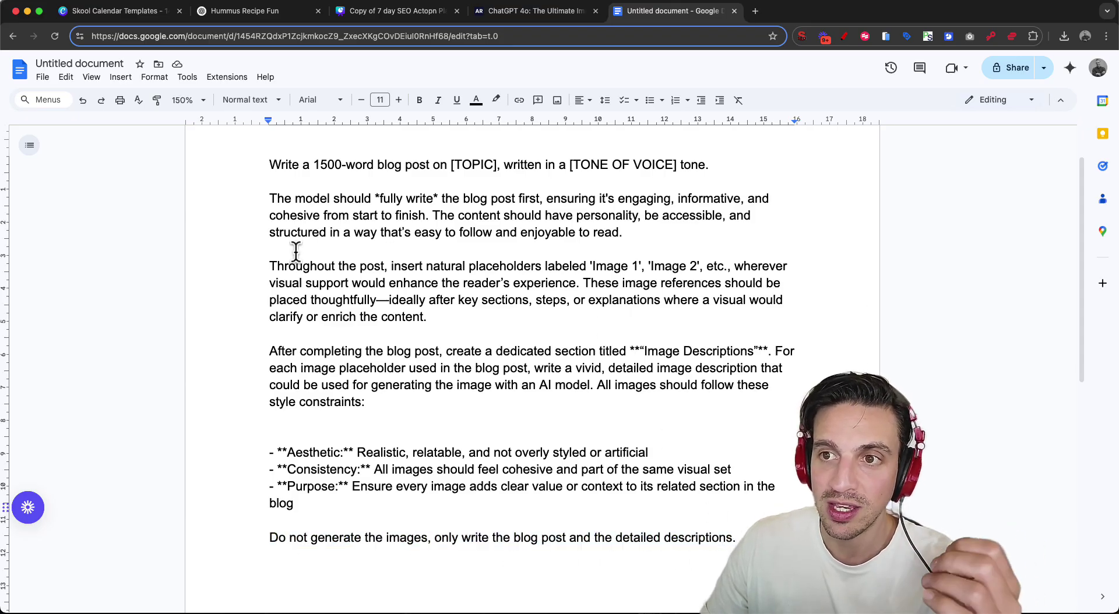
pyautogui.moveTo(269, 260); pyautogui.dragTo(466, 317)
pyautogui.click(472, 316)
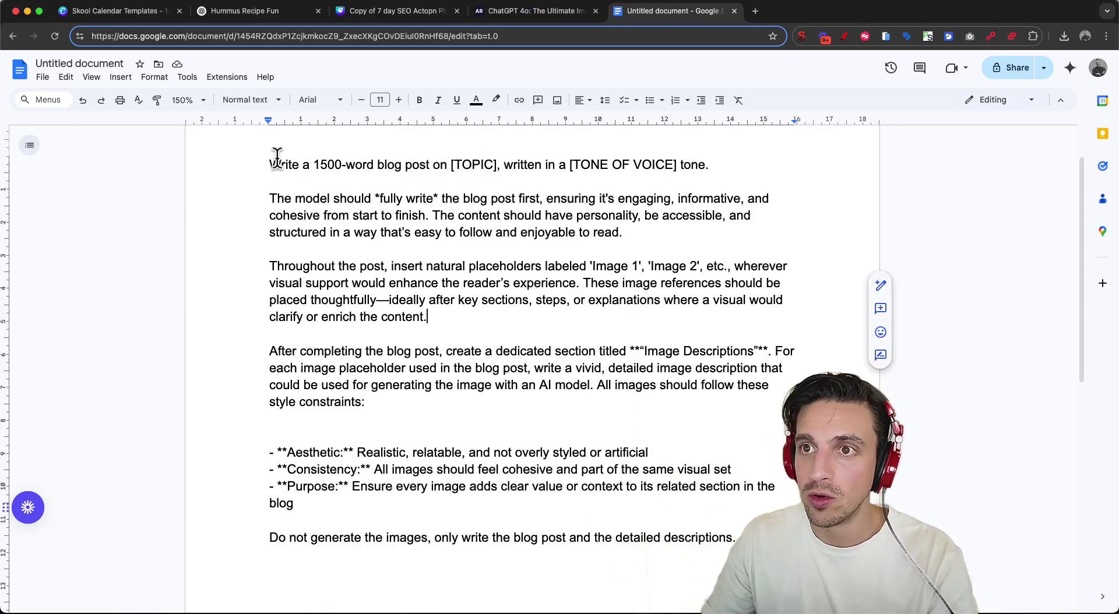
pyautogui.moveTo(269, 163); pyautogui.dragTo(274, 557)
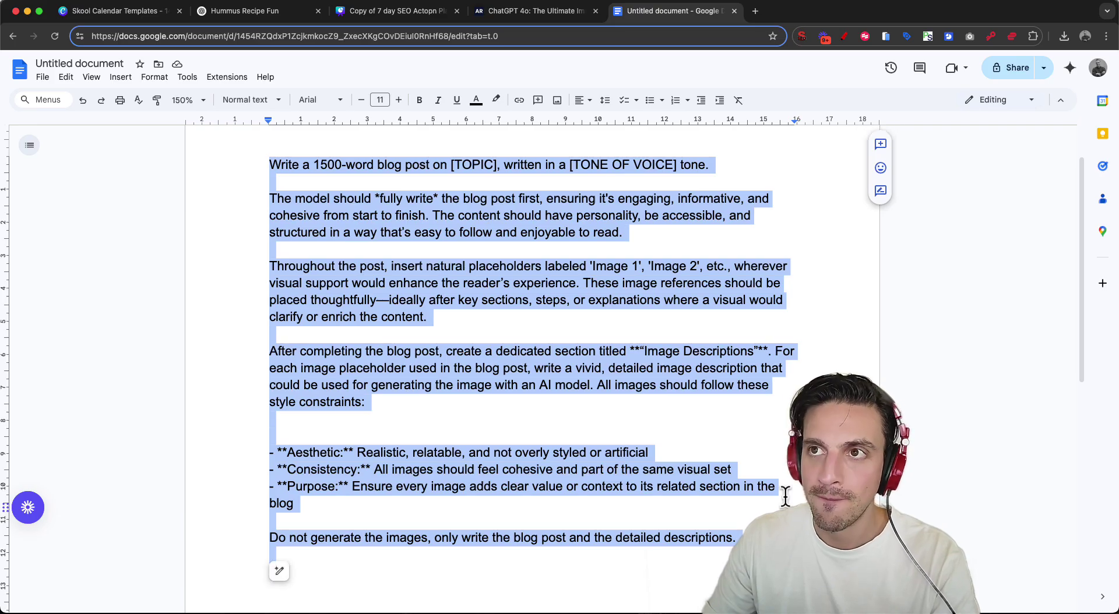
# - Switch to ChatGPT and start a new chat with the o3-mini model
pyautogui.click(260, 13)
pyautogui.click(133, 67)
pyautogui.click(236, 72)
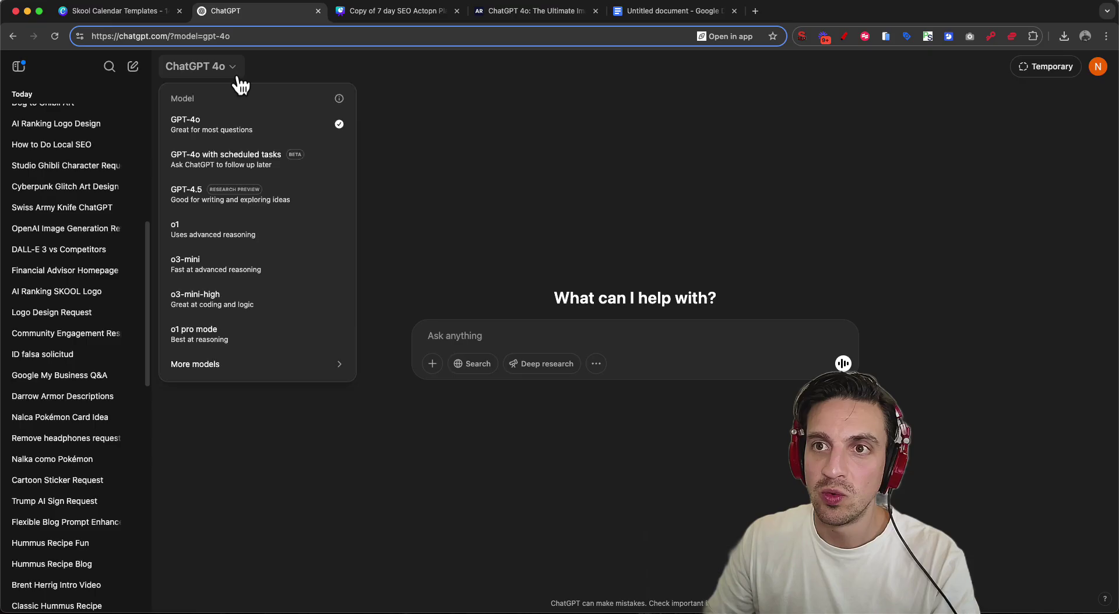
pyautogui.click(260, 275)
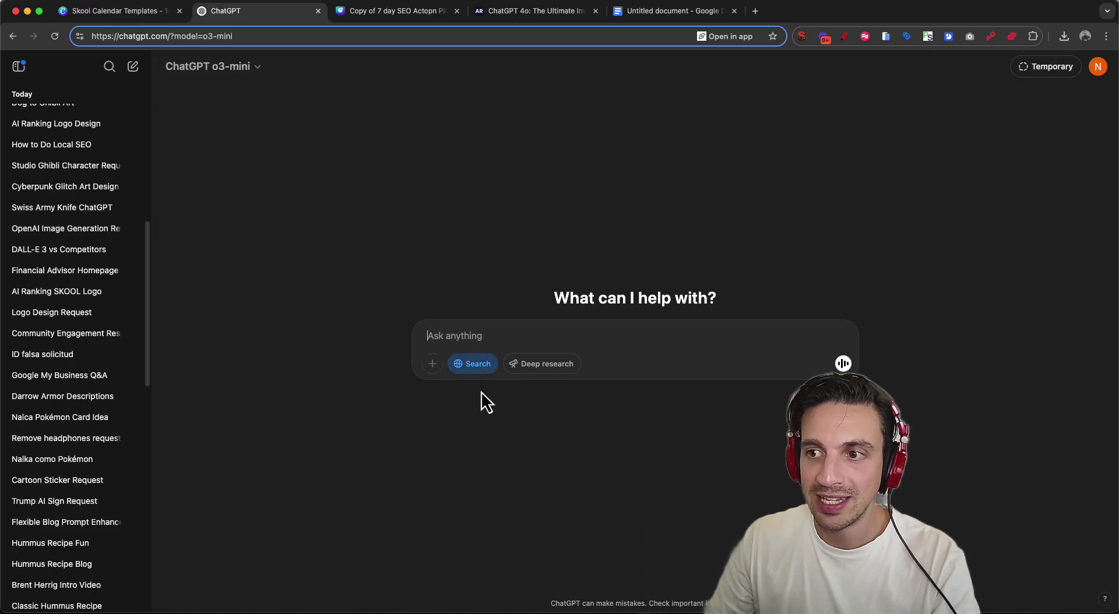
# - Paste the template as the prompt, with "the dangers of AI generated images" as topic and "relaxed but concise" as tone of voice
pyautogui.click(495, 337)
pyautogui.press('super+v')
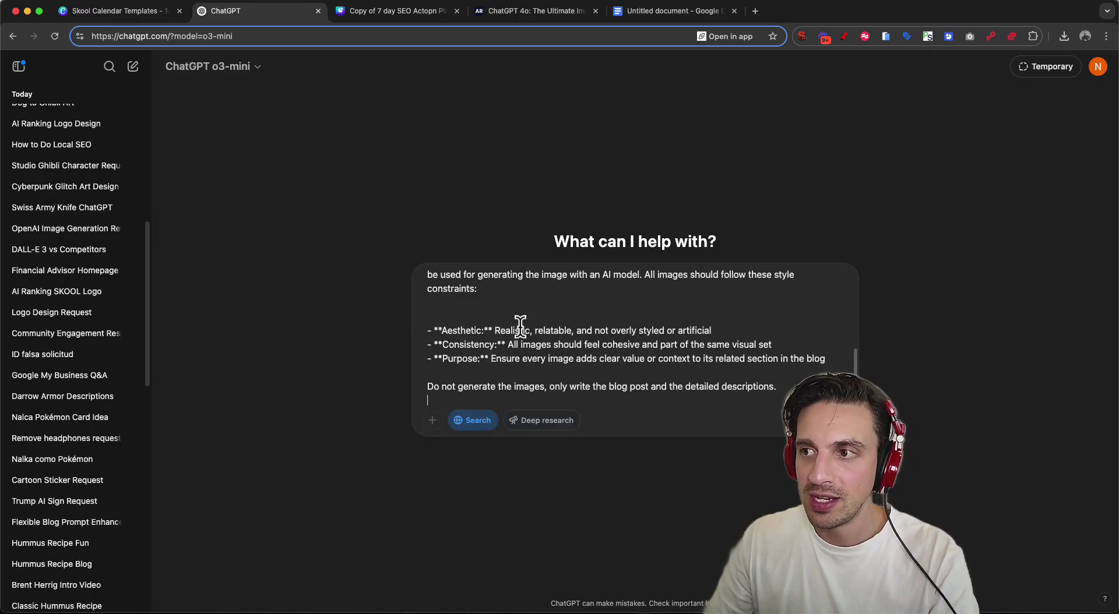
pyautogui.scroll(10, 520, 325)
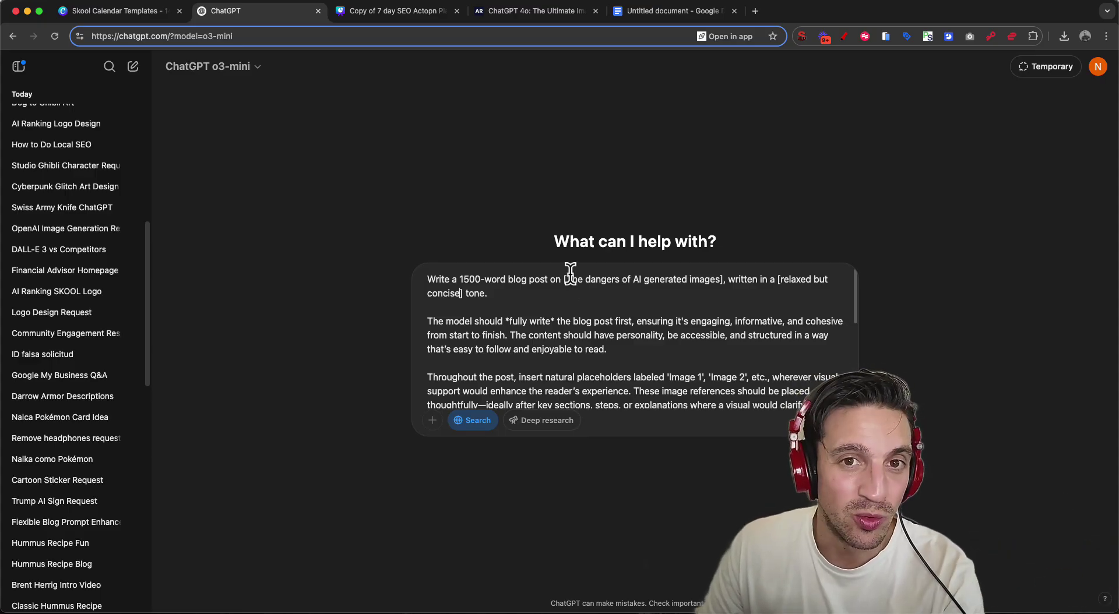
# - Add "Do some research first." as a separate line after the prompt's opening sentence and submit the prompt
pyautogui.scroll(-10, 618, 343)
pyautogui.scroll(10, 620, 340)
pyautogui.click(518, 300)
pyautogui.hotkey('shift', 'Return')
pyautogui.hotkey('shift', 'Return')
pyautogui.write('Do some research first.')
pyautogui.scroll(-5, 637, 310)
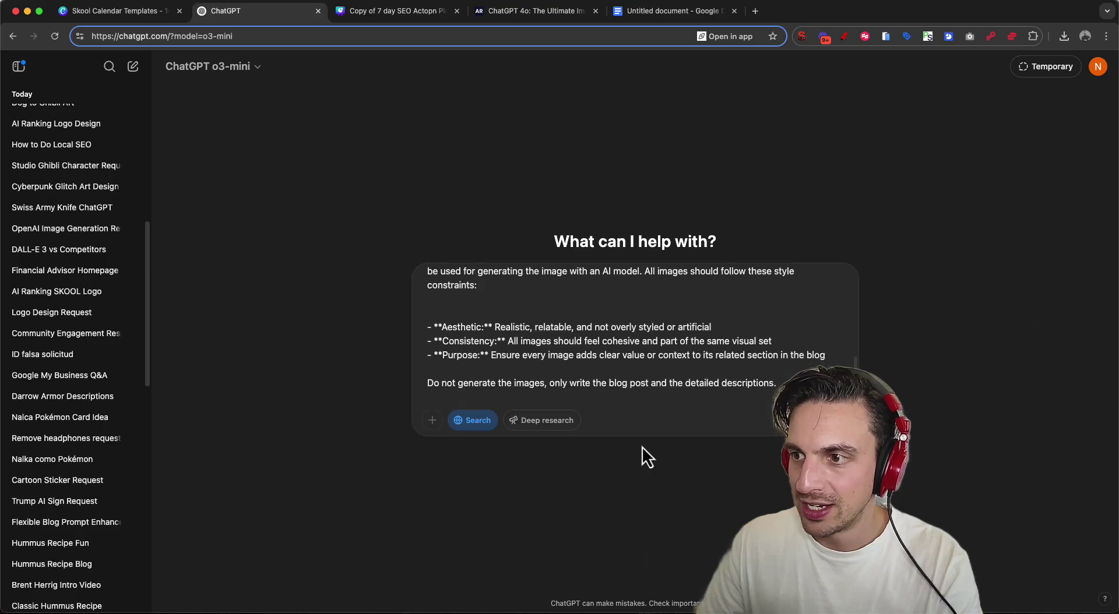
pyautogui.press('Return')
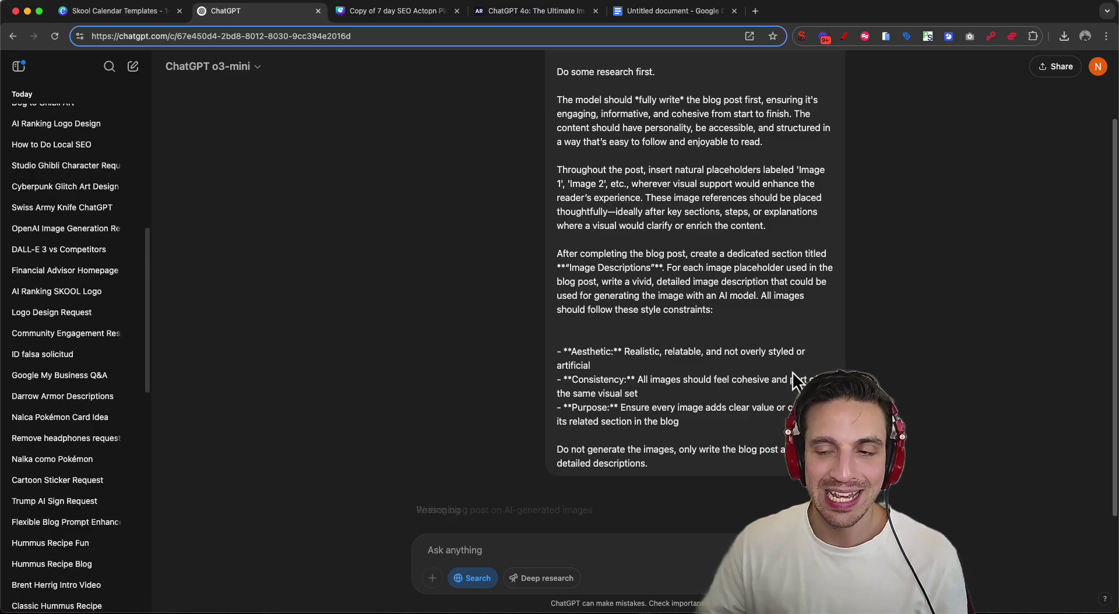
# - Examine the generated blog post, highlighting the Image 1 and Image 2 placeholders, through to the Image Descriptions section
pyautogui.scroll(-1, 760, 304)
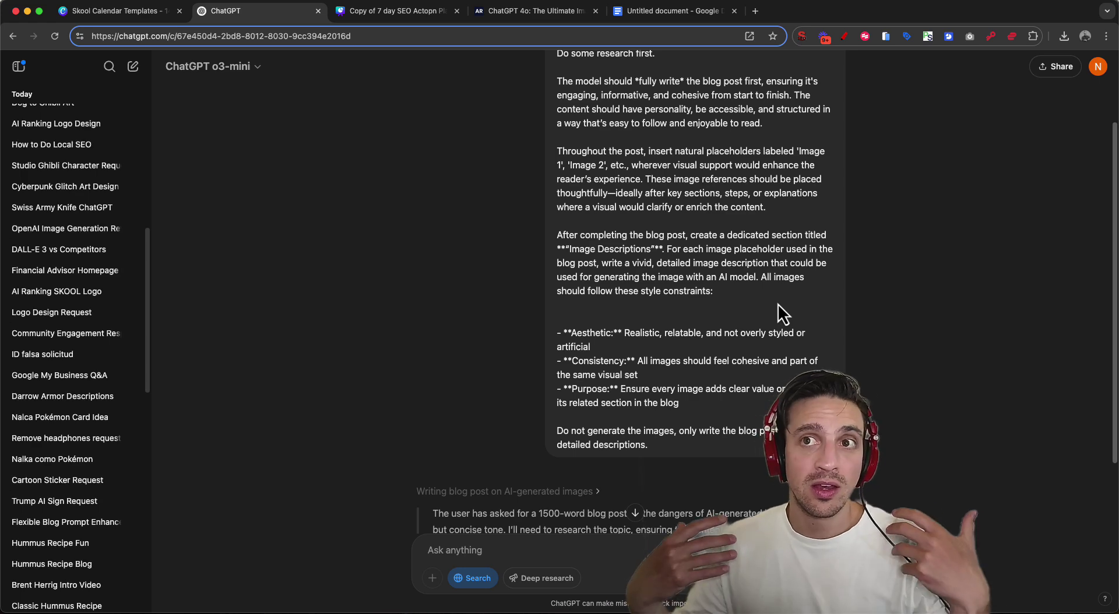
pyautogui.scroll(-3, 777, 303)
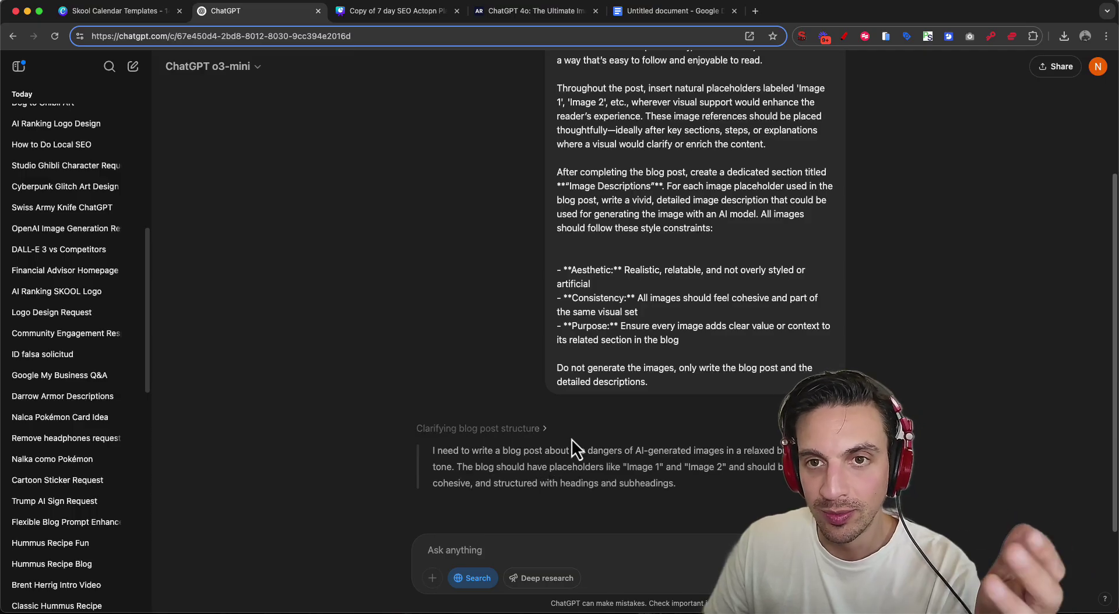
pyautogui.scroll(10, 537, 313)
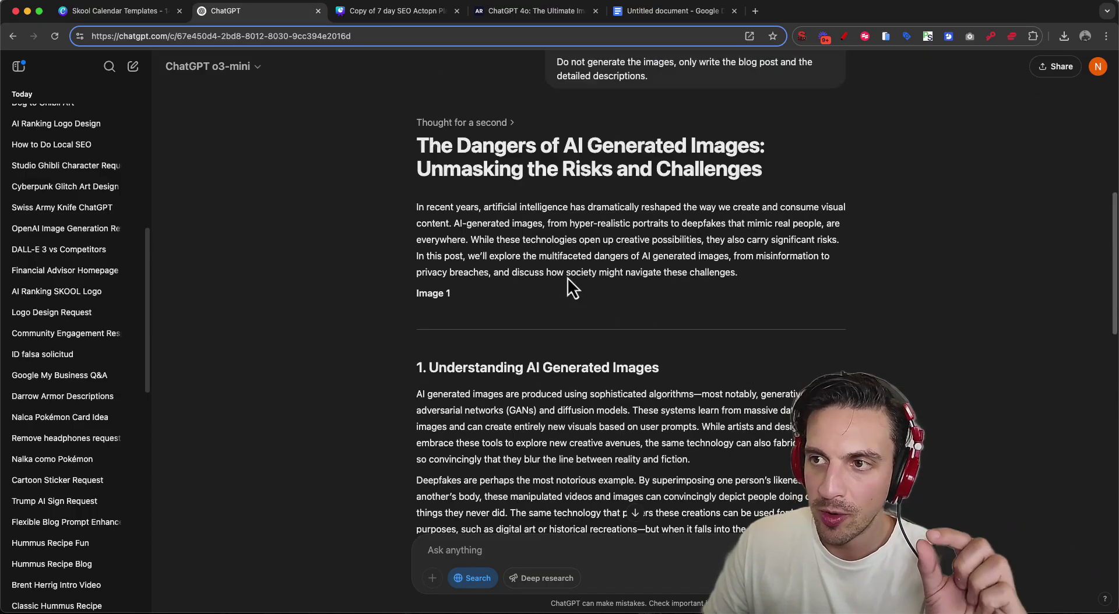
pyautogui.scroll(-5, 373, 290)
pyautogui.moveTo(413, 311); pyautogui.dragTo(627, 331)
pyautogui.click(656, 330)
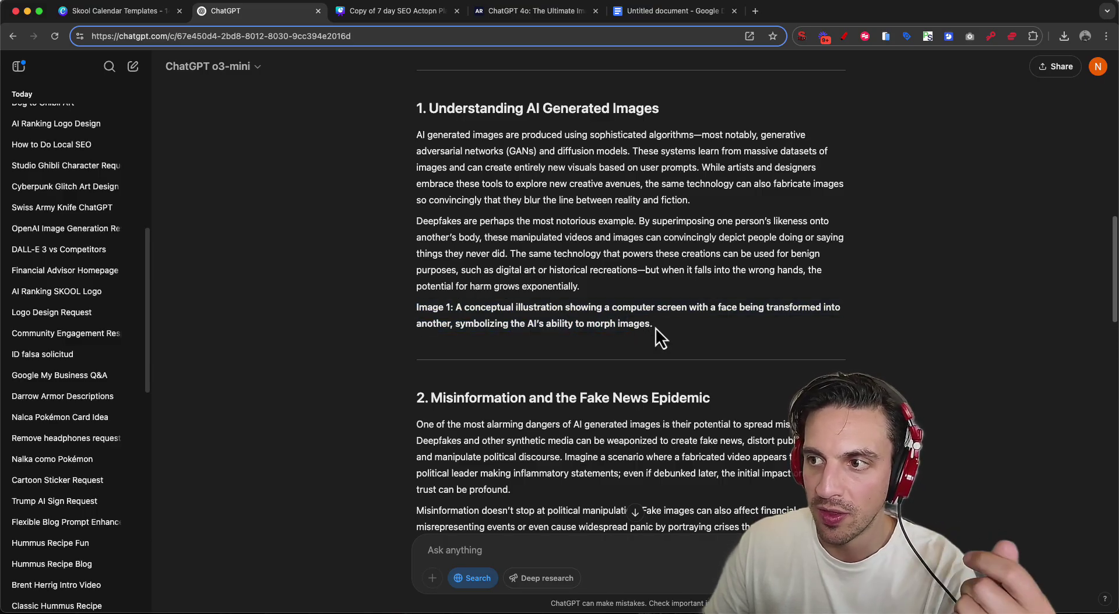
pyautogui.scroll(-5, 654, 327)
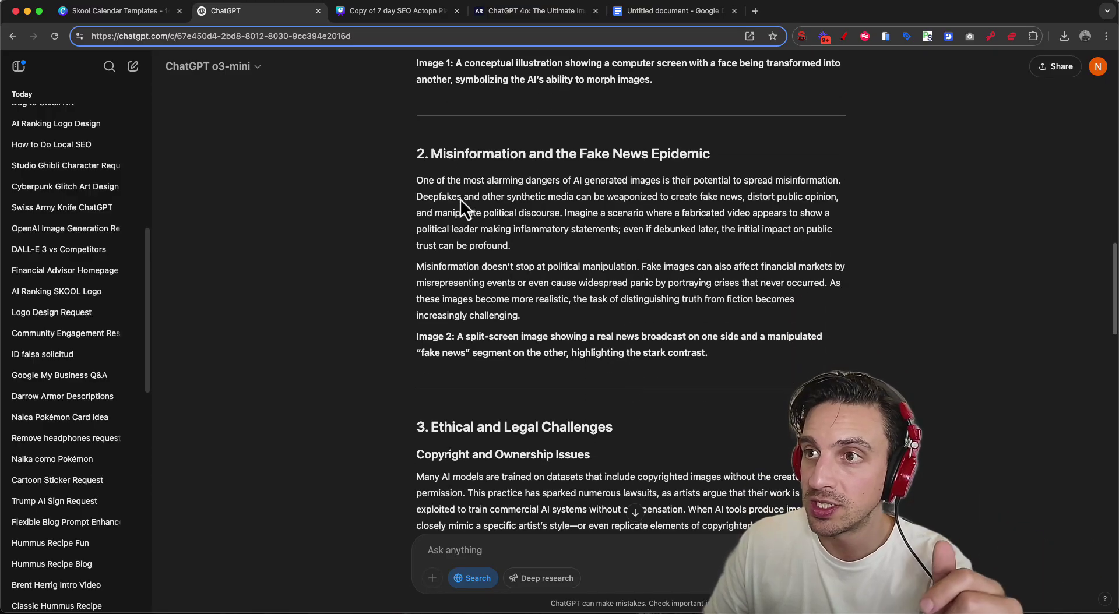
pyautogui.moveTo(457, 336); pyautogui.dragTo(552, 364)
pyautogui.scroll(-10, 551, 363)
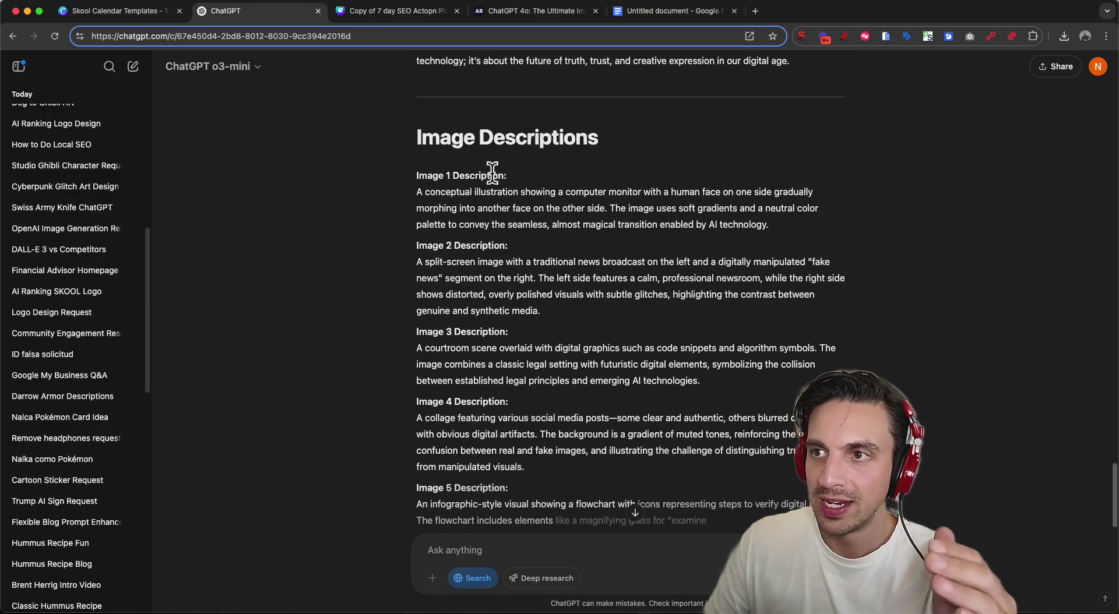
pyautogui.scroll(-4, 495, 249)
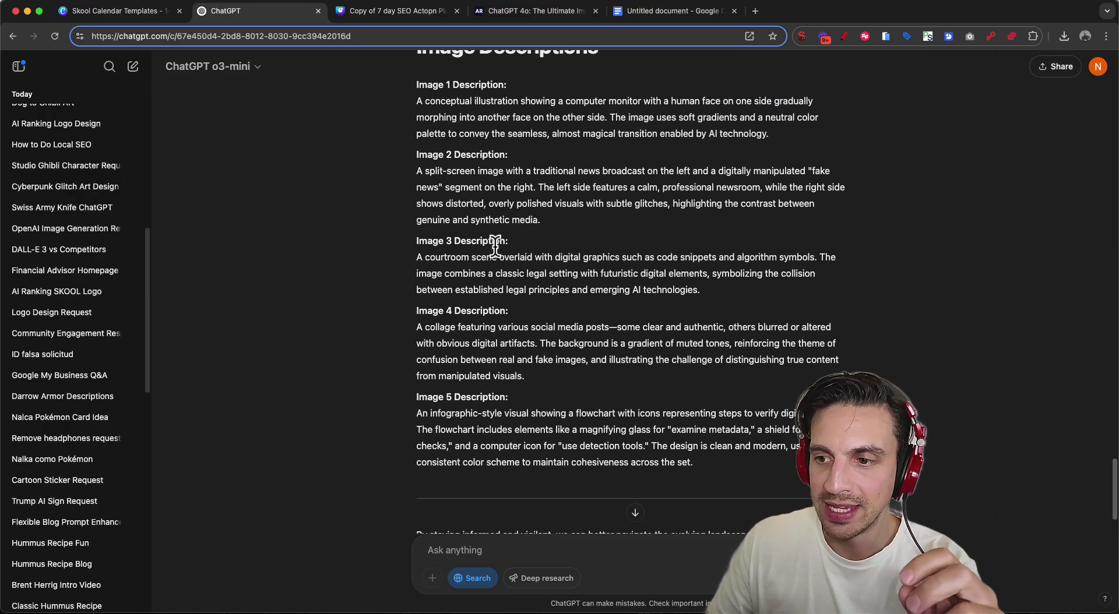
# - Switch the chat's model to GPT-4o and copy the text of the Image 1 description
pyautogui.click(256, 67)
pyautogui.click(221, 126)
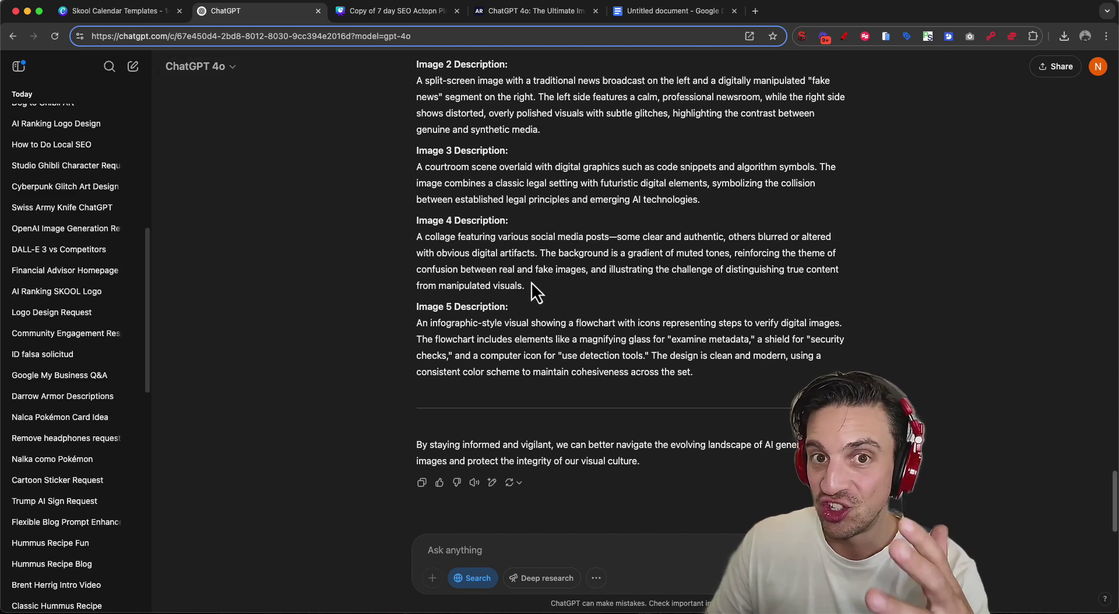
pyautogui.scroll(5, 558, 245)
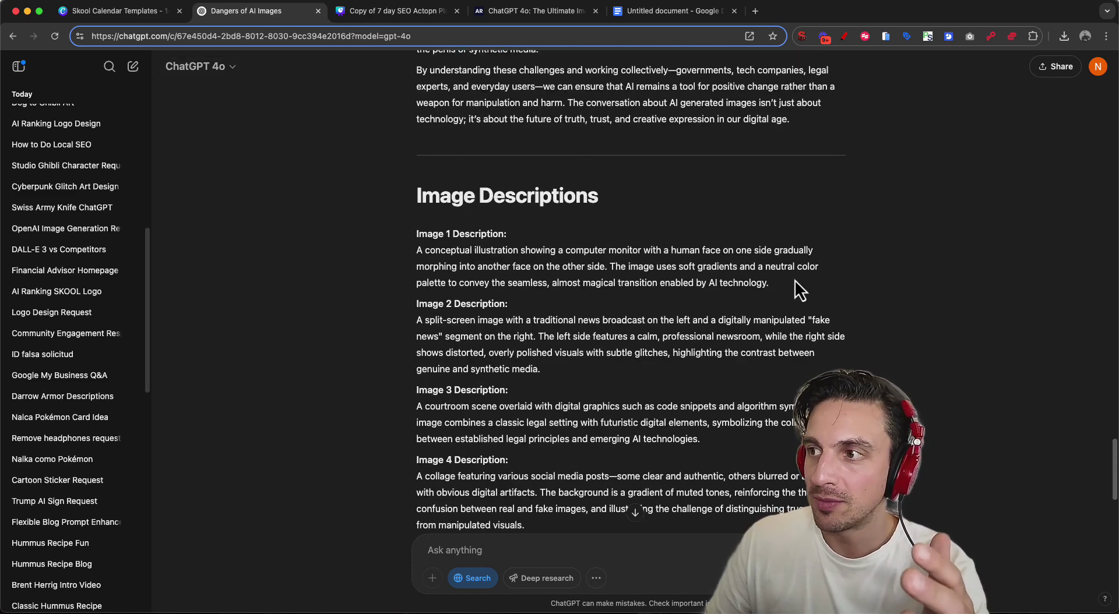
pyautogui.moveTo(795, 281); pyautogui.dragTo(392, 256)
pyautogui.press('cmd+c')
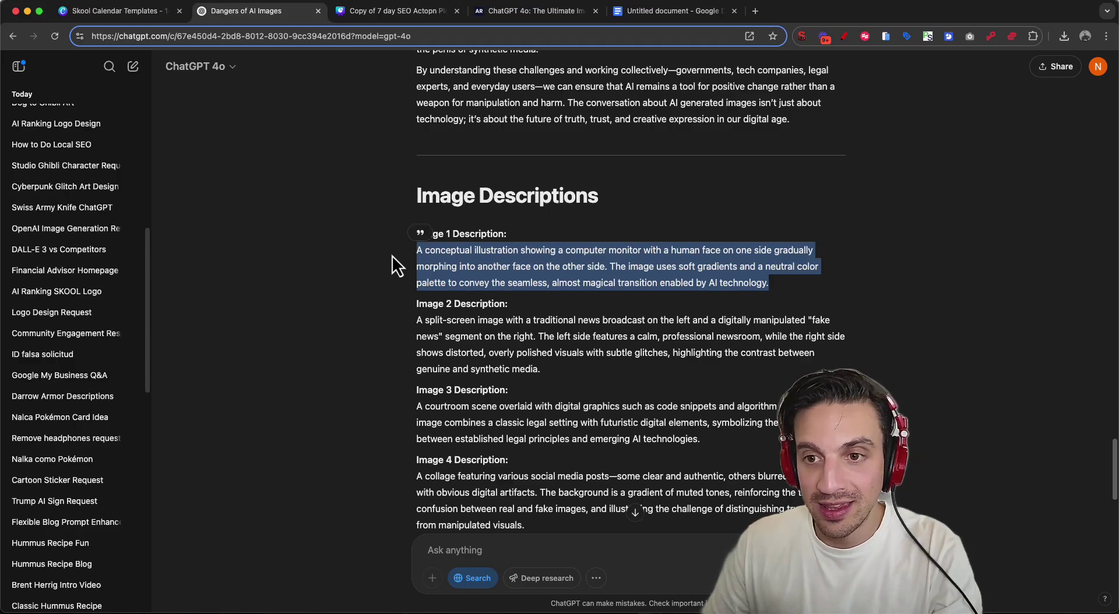
# - Submit the message "now create the fiollowing image :" followed by the copied Image 1 description
pyautogui.click(457, 541)
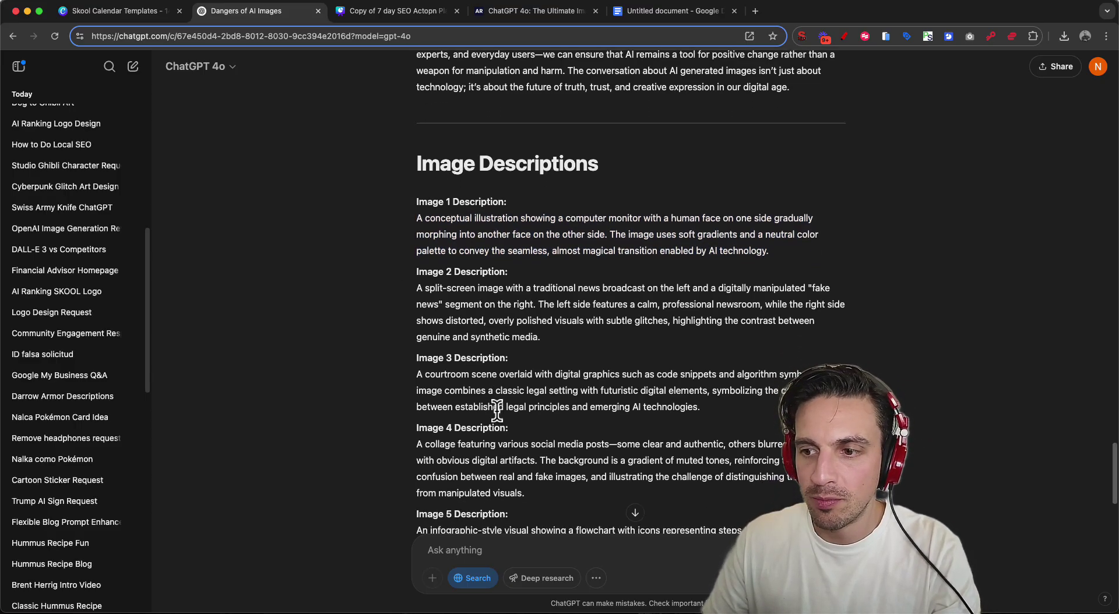
pyautogui.scroll(-1, 500, 408)
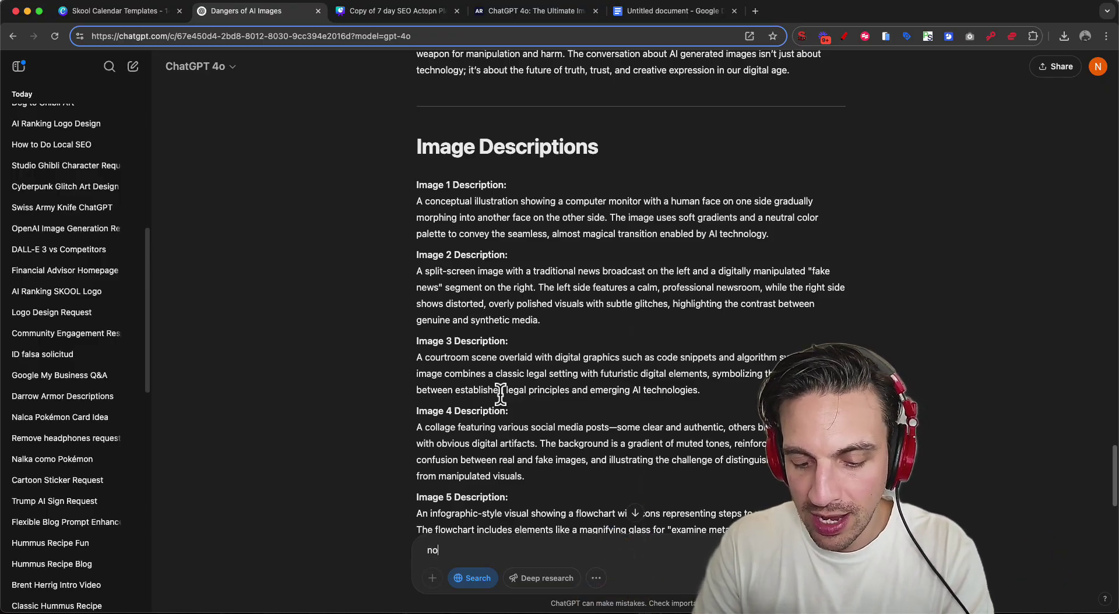
pyautogui.write('now create the fiollowing image :')
pyautogui.press('cmd+v')
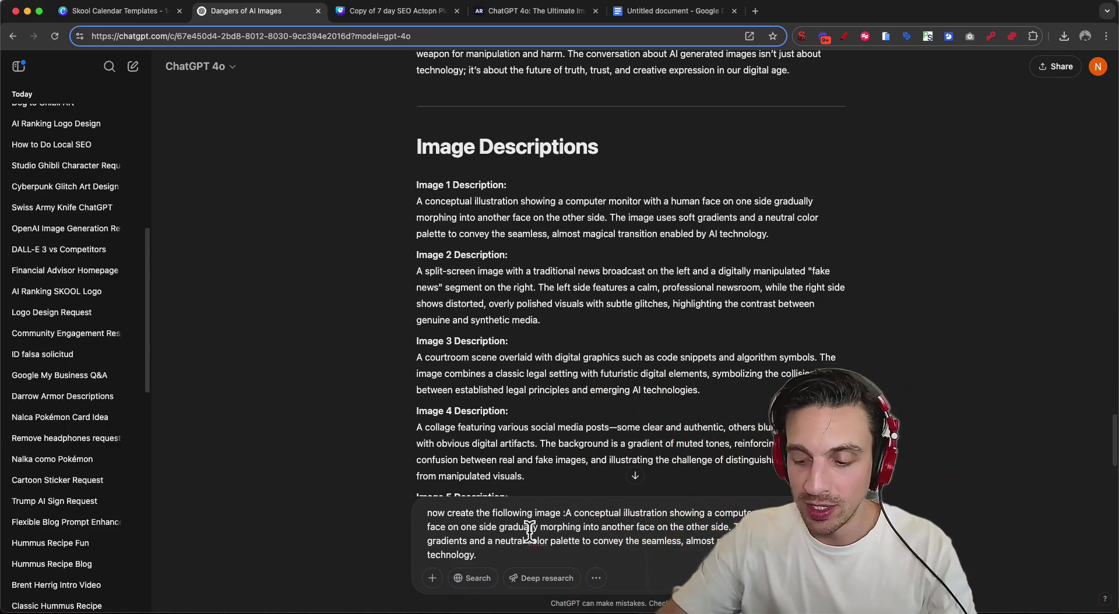
pyautogui.press('Return')
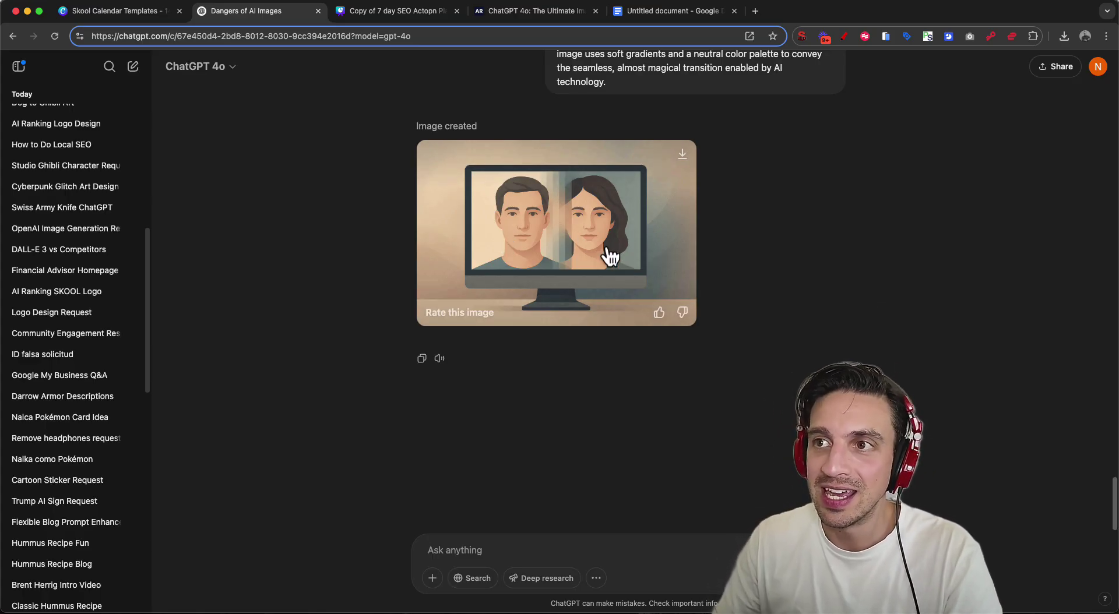
# - Review the generated monitor image against the Image Descriptions section, highlighting the Image 2 description
pyautogui.scroll(2, 910, 269)
pyautogui.scroll(7, 910, 273)
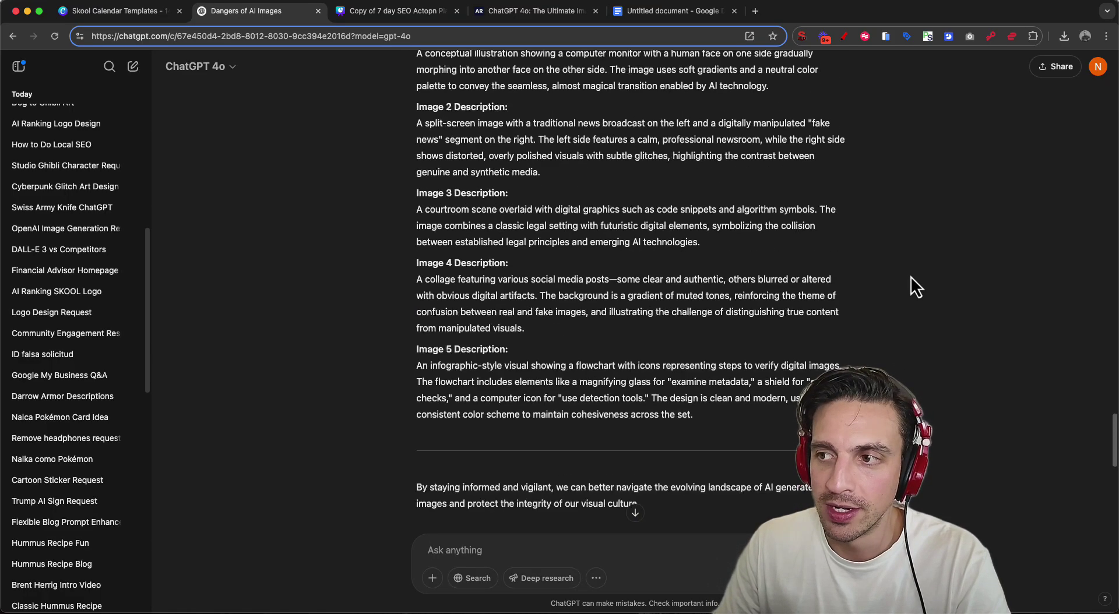
pyautogui.scroll(-8, 910, 276)
pyautogui.scroll(10, 856, 323)
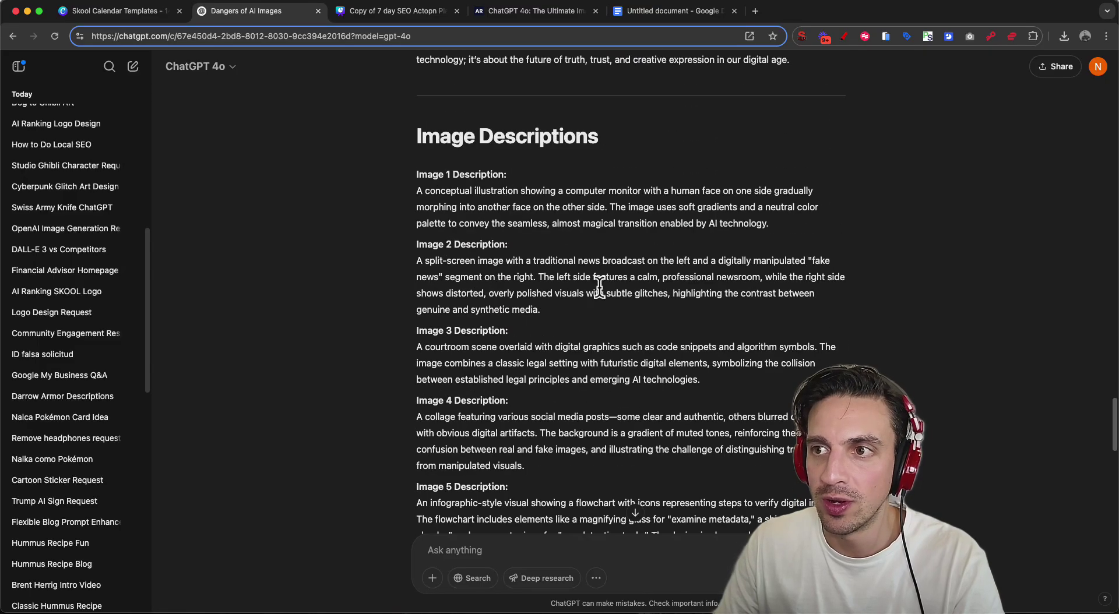
pyautogui.moveTo(400, 265); pyautogui.dragTo(583, 335)
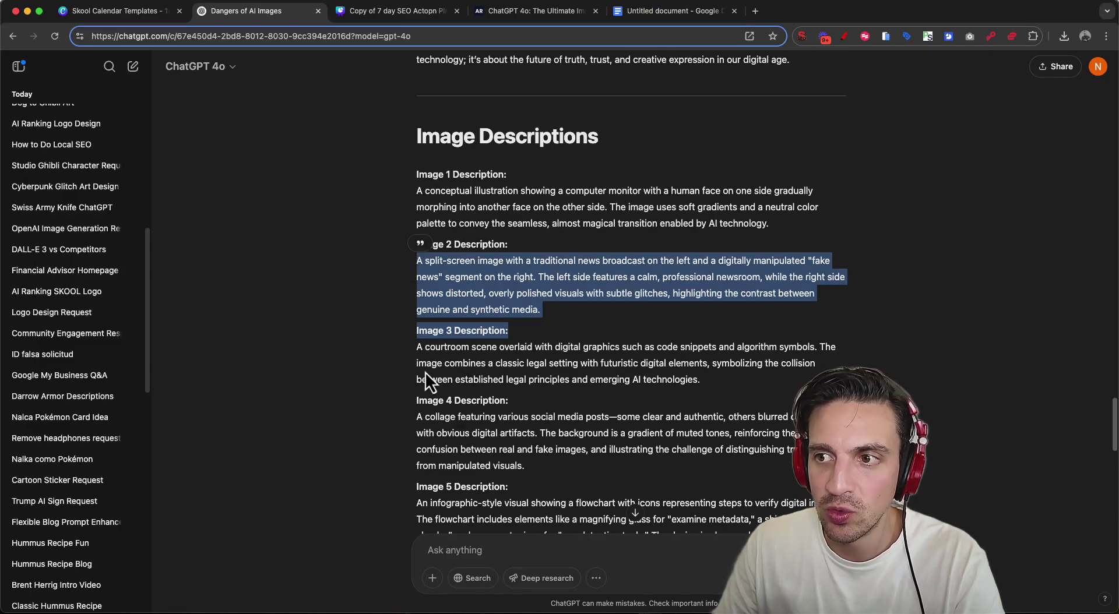
pyautogui.moveTo(428, 364); pyautogui.dragTo(449, 382)
pyautogui.scroll(-10, 466, 393)
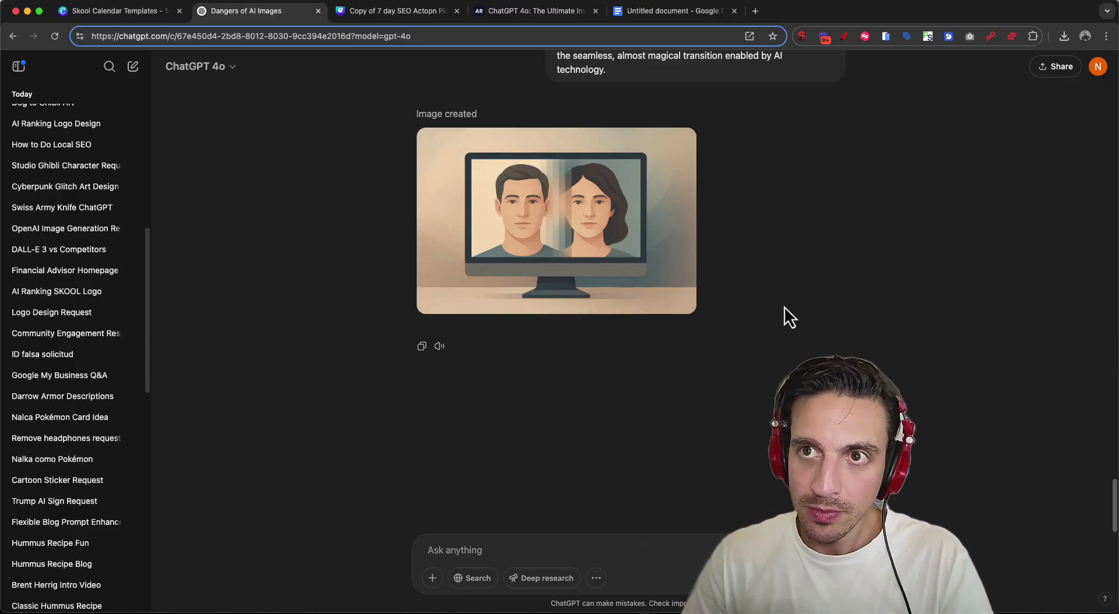
# - In a new chat, submit "An image of Donald Trump next to the Pope, smoking thin cigars. the image looks like its been taken by a polaroid camera"
pyautogui.click(133, 66)
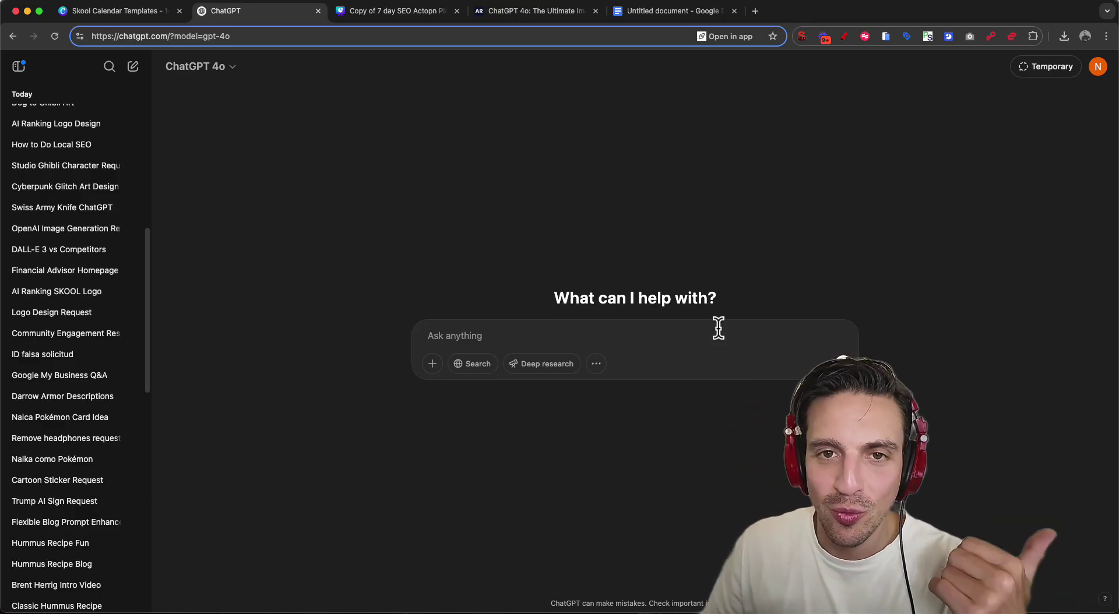
pyautogui.write('An image of Donald Trump next to the Pope, smoking thin cigars. the image looks like its been taken by a polaroid camera')
pyautogui.press('Return')
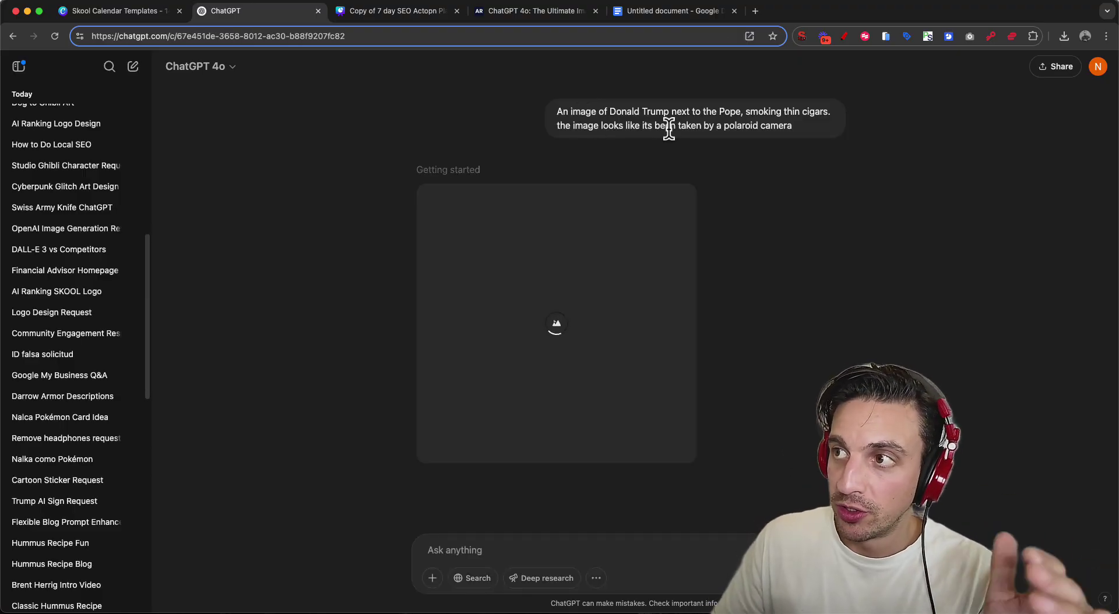